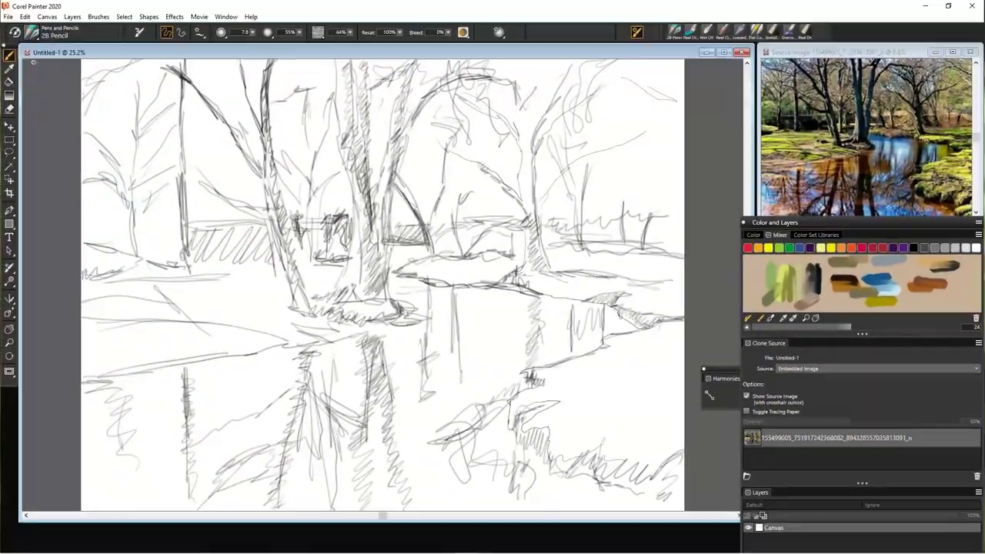
# Step: Choose the Real Oils Smeary brush from Artists' Oils and pick up a blue paint color in the Mixer
pyautogui.click(32, 31)
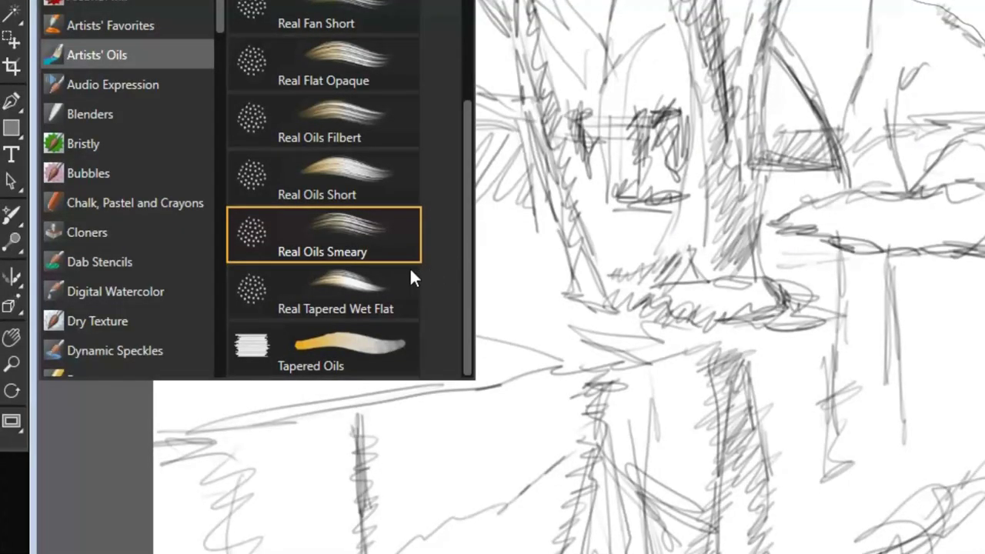
pyautogui.click(378, 248)
pyautogui.moveTo(900, 277); pyautogui.dragTo(978, 278)
pyautogui.moveTo(861, 262); pyautogui.dragTo(915, 286)
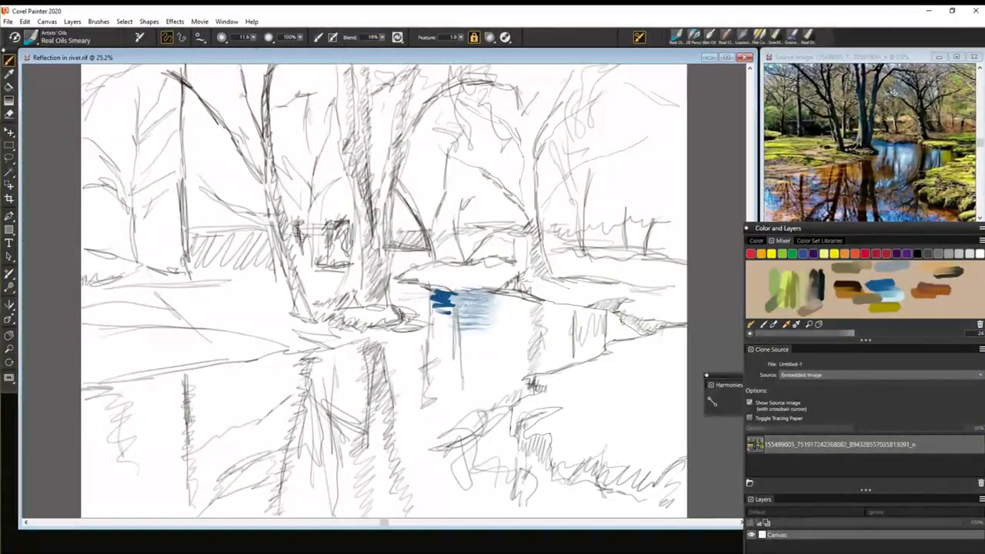
# Step: Paint the far bend of the river in blue tones, with an olive-yellow patch at its right end
pyautogui.moveTo(389, 283)
pyautogui.mouseDown()
pyautogui.moveTo(447, 321)
pyautogui.moveTo(469, 297)
pyautogui.moveTo(508, 302)
pyautogui.moveTo(550, 357)
pyautogui.mouseUp()
pyautogui.moveTo(554, 304)
pyautogui.mouseDown()
pyautogui.moveTo(569, 357)
pyautogui.moveTo(585, 362)
pyautogui.moveTo(631, 323)
pyautogui.mouseUp()
pyautogui.moveTo(462, 307); pyautogui.dragTo(539, 320)
pyautogui.moveTo(477, 324)
pyautogui.mouseDown()
pyautogui.moveTo(577, 339)
pyautogui.moveTo(531, 377)
pyautogui.mouseUp()
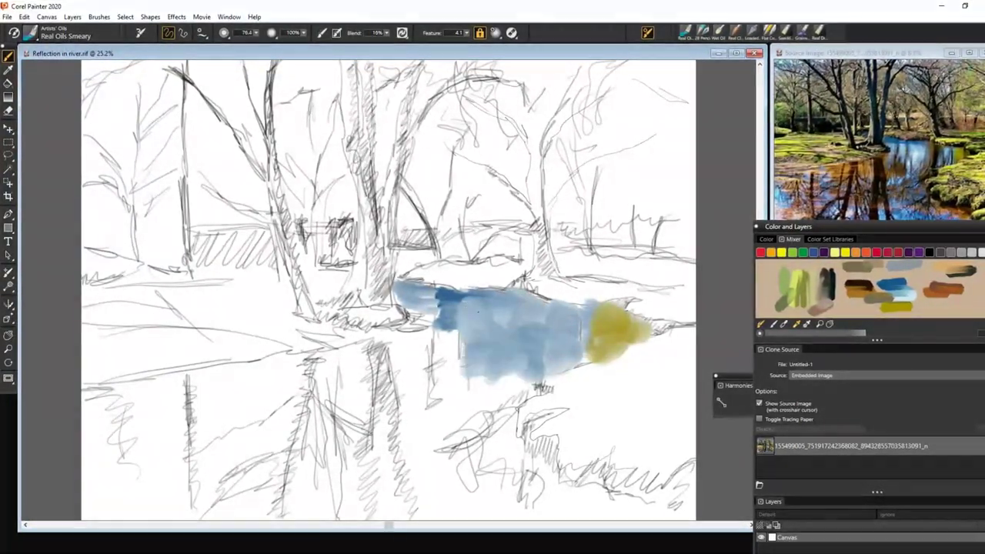
# Step: Block in the middle and foreground of the river with blue, grey-blue and pale blue strokes, adding grey-brown patches
pyautogui.moveTo(470, 346); pyautogui.dragTo(500, 408)
pyautogui.moveTo(400, 303); pyautogui.dragTo(523, 385)
pyautogui.moveTo(400, 346); pyautogui.dragTo(430, 447)
pyautogui.moveTo(416, 400)
pyautogui.mouseDown()
pyautogui.moveTo(462, 508)
pyautogui.moveTo(562, 500)
pyautogui.mouseUp()
pyautogui.moveTo(392, 335)
pyautogui.mouseDown()
pyautogui.moveTo(377, 461)
pyautogui.moveTo(385, 500)
pyautogui.moveTo(431, 431)
pyautogui.mouseUp()
pyautogui.moveTo(362, 346); pyautogui.dragTo(338, 508)
pyautogui.moveTo(323, 362)
pyautogui.mouseDown()
pyautogui.moveTo(324, 517)
pyautogui.moveTo(370, 424)
pyautogui.mouseUp()
pyautogui.moveTo(385, 462); pyautogui.dragTo(461, 369)
pyautogui.moveTo(469, 431)
pyautogui.mouseDown()
pyautogui.moveTo(401, 323)
pyautogui.moveTo(431, 270)
pyautogui.mouseUp()
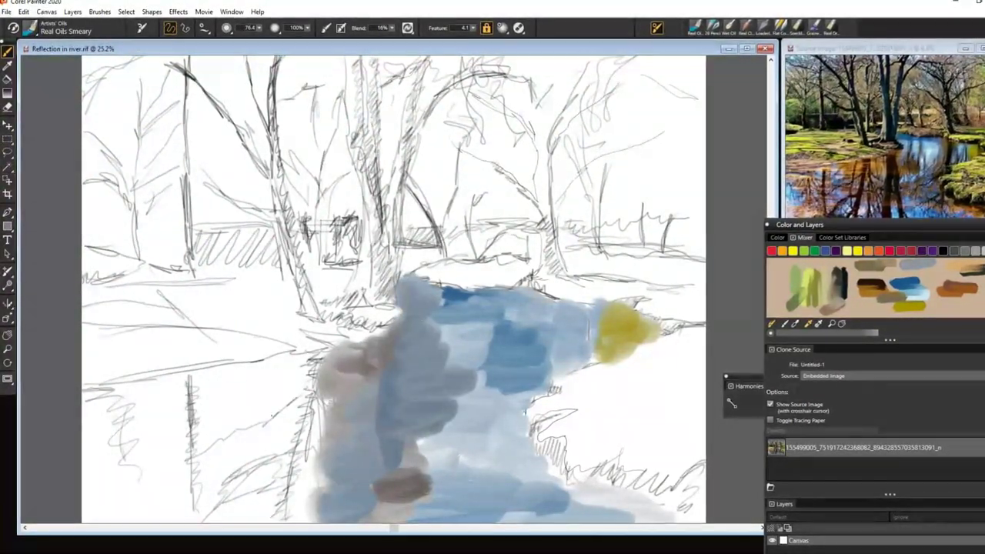
# Step: Extend the pale blue water to the left edge and paint orange-brown reflections in the middle of the river
pyautogui.moveTo(315, 408); pyautogui.dragTo(85, 431)
pyautogui.moveTo(123, 400); pyautogui.dragTo(291, 376)
pyautogui.moveTo(362, 361); pyautogui.dragTo(308, 385)
pyautogui.moveTo(292, 439); pyautogui.dragTo(431, 331)
pyautogui.moveTo(370, 400); pyautogui.dragTo(454, 346)
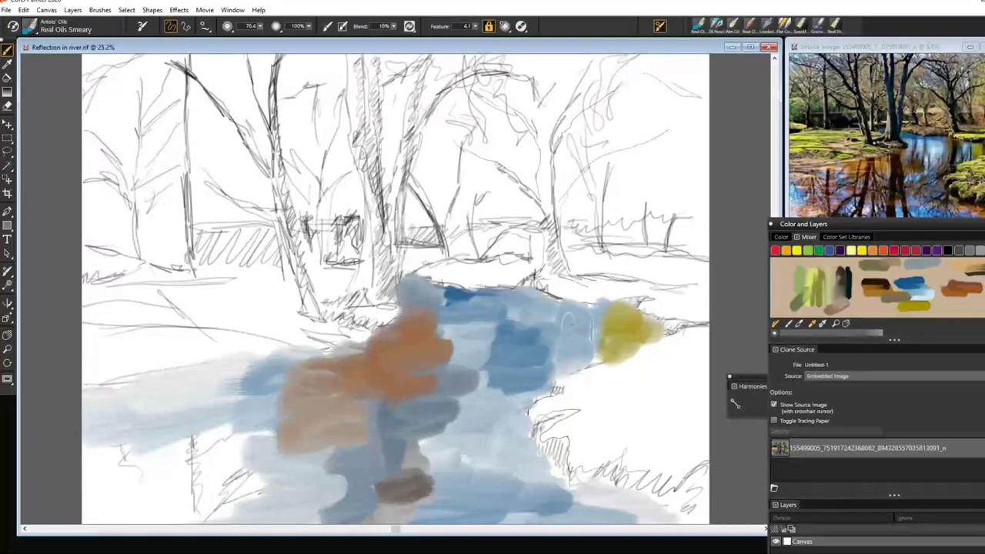
# Step: Spread orange-brown and tan reflections across the lower river, then fill the lower-left water with pale blue
pyautogui.moveTo(408, 493); pyautogui.dragTo(419, 438)
pyautogui.moveTo(462, 346); pyautogui.dragTo(231, 469)
pyautogui.moveTo(270, 415); pyautogui.dragTo(84, 454)
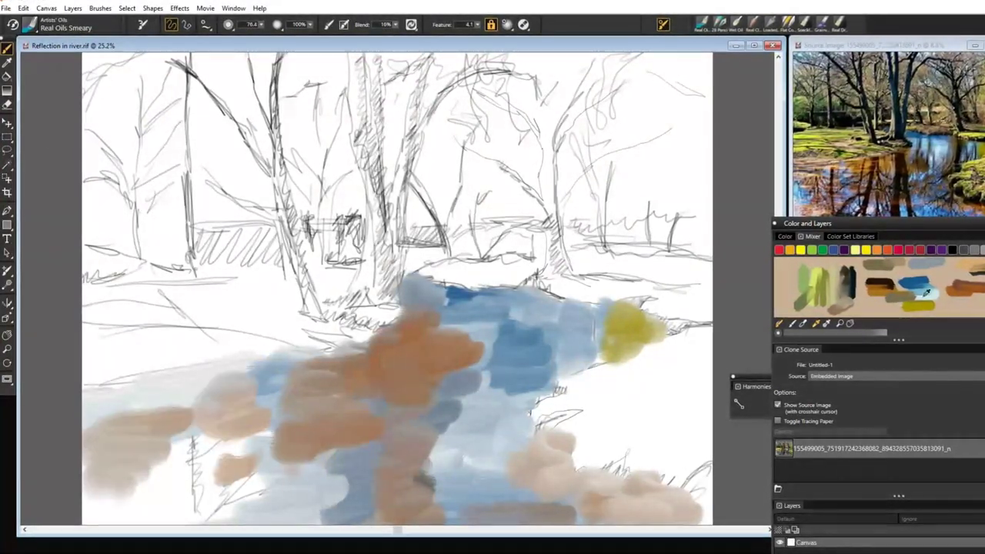
pyautogui.moveTo(123, 485); pyautogui.dragTo(261, 493)
pyautogui.moveTo(293, 435); pyautogui.dragTo(107, 502)
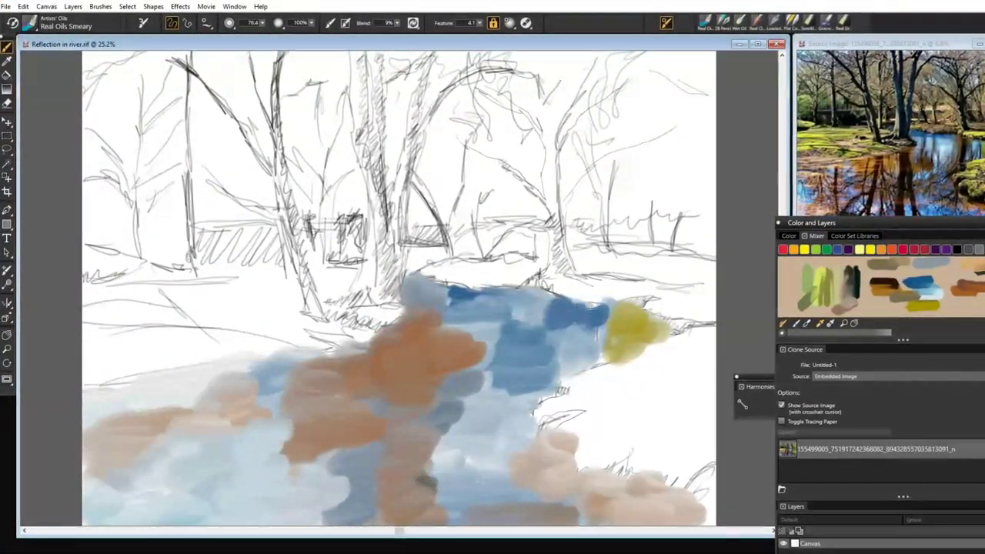
# Step: Strengthen the river's far edge and right foreground with deep blue, adding light cyan through the middle
pyautogui.moveTo(496, 483); pyautogui.dragTo(531, 444)
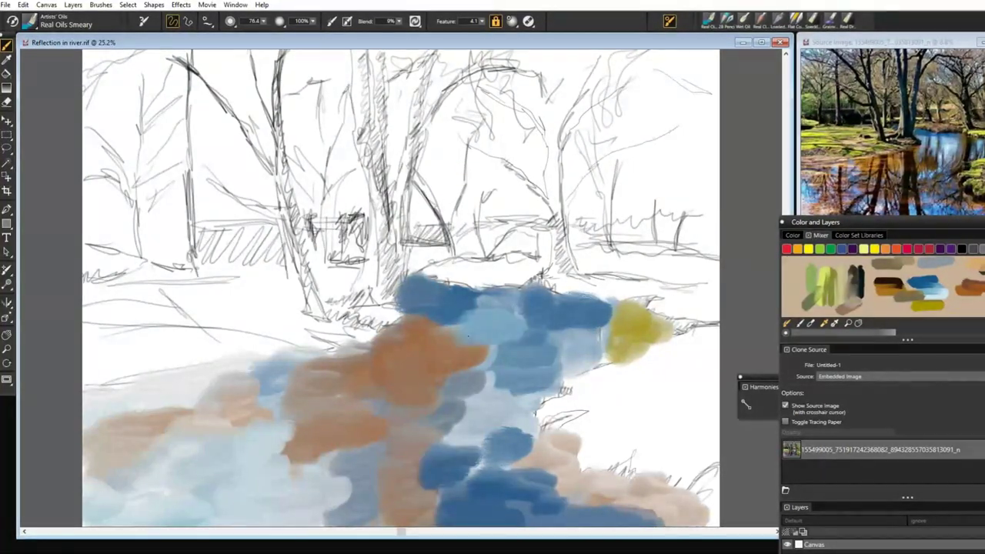
pyautogui.moveTo(468, 336); pyautogui.dragTo(608, 331)
pyautogui.moveTo(508, 470); pyautogui.dragTo(475, 390)
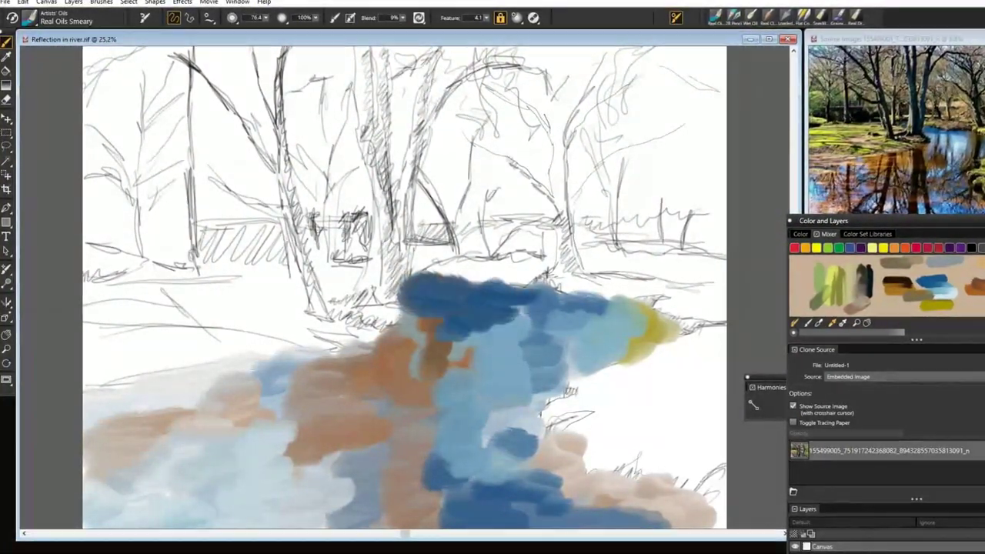
# Step: Add deep blue patches to the left water and paint the main tree trunk reflections in dark brown and grey
pyautogui.moveTo(139, 443); pyautogui.dragTo(85, 481)
pyautogui.moveTo(154, 419); pyautogui.dragTo(85, 462)
pyautogui.moveTo(246, 408); pyautogui.dragTo(201, 481)
pyautogui.moveTo(292, 431); pyautogui.dragTo(215, 488)
pyautogui.moveTo(404, 331)
pyautogui.mouseDown()
pyautogui.moveTo(385, 438)
pyautogui.moveTo(442, 523)
pyautogui.mouseUp()
pyautogui.moveTo(338, 361)
pyautogui.mouseDown()
pyautogui.moveTo(293, 492)
pyautogui.moveTo(253, 492)
pyautogui.moveTo(308, 492)
pyautogui.mouseUp()
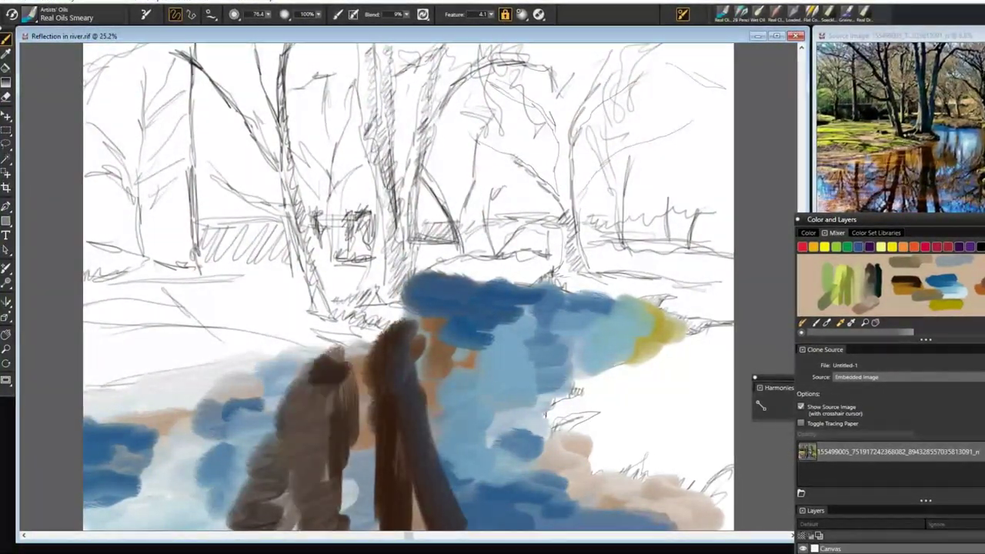
# Step: Darken the left trunk reflection and add ochre reflections between the trunks, across the river and along the right bank
pyautogui.moveTo(354, 392); pyautogui.dragTo(316, 485)
pyautogui.moveTo(338, 354); pyautogui.dragTo(277, 454)
pyautogui.moveTo(354, 346); pyautogui.dragTo(365, 461)
pyautogui.moveTo(427, 312); pyautogui.dragTo(447, 447)
pyautogui.moveTo(473, 323); pyautogui.dragTo(462, 415)
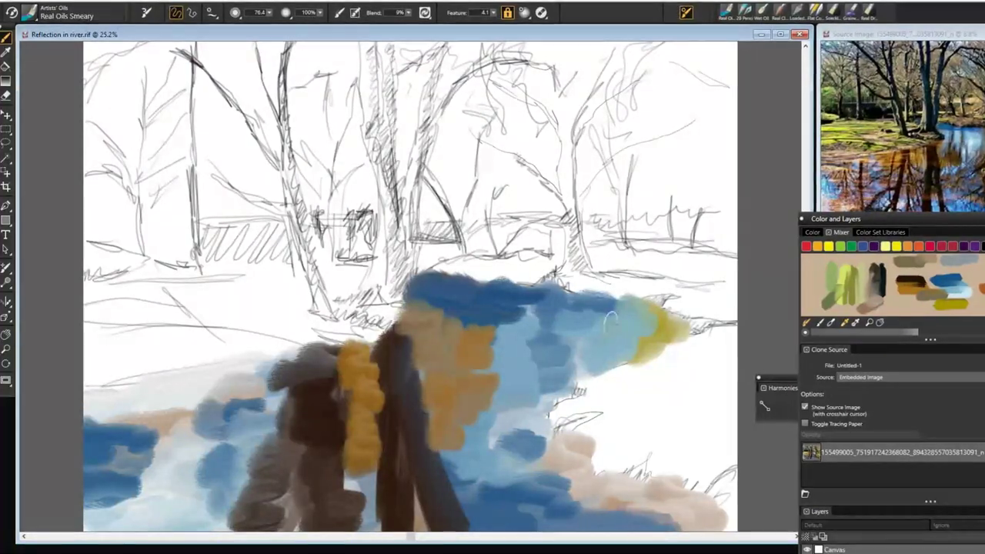
pyautogui.moveTo(519, 396); pyautogui.dragTo(485, 465)
pyautogui.moveTo(416, 469); pyautogui.dragTo(459, 493)
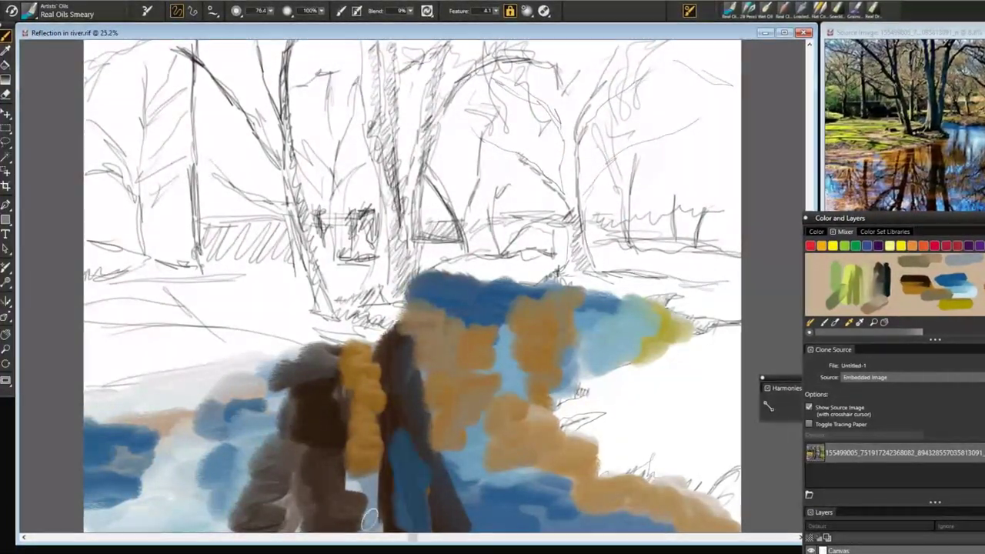
# Step: Fill the left water with deep blue and paint grey vertical trunk reflections with an ochre stroke between them
pyautogui.moveTo(277, 362); pyautogui.dragTo(223, 446)
pyautogui.moveTo(177, 416); pyautogui.dragTo(85, 423)
pyautogui.moveTo(184, 384); pyautogui.dragTo(188, 485)
pyautogui.moveTo(139, 400); pyautogui.dragTo(135, 492)
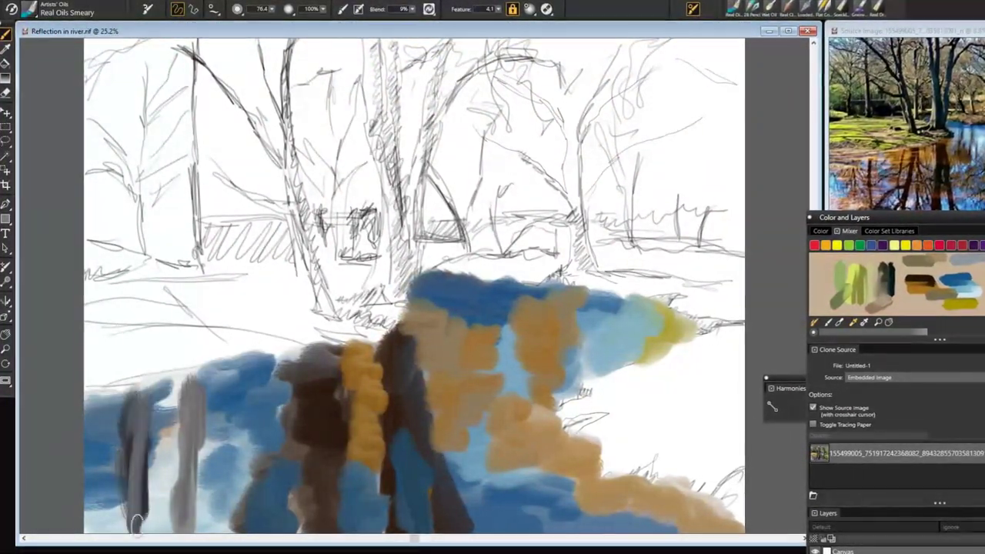
pyautogui.moveTo(192, 369)
pyautogui.mouseDown()
pyautogui.moveTo(188, 423)
pyautogui.moveTo(146, 488)
pyautogui.mouseUp()
pyautogui.moveTo(161, 396); pyautogui.dragTo(158, 489)
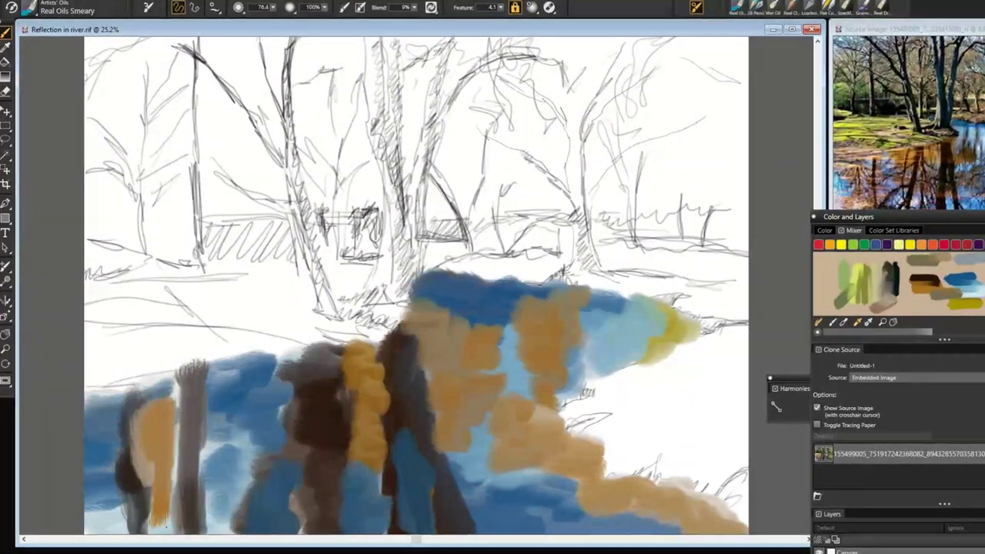
# Step: Add ochre and orange reflections below the left bank and around the central trunk reflections
pyautogui.moveTo(208, 385); pyautogui.dragTo(204, 473)
pyautogui.moveTo(215, 362); pyautogui.dragTo(336, 391)
pyautogui.moveTo(246, 354)
pyautogui.mouseDown()
pyautogui.moveTo(311, 369)
pyautogui.moveTo(300, 454)
pyautogui.mouseUp()
pyautogui.moveTo(431, 362); pyautogui.dragTo(485, 388)
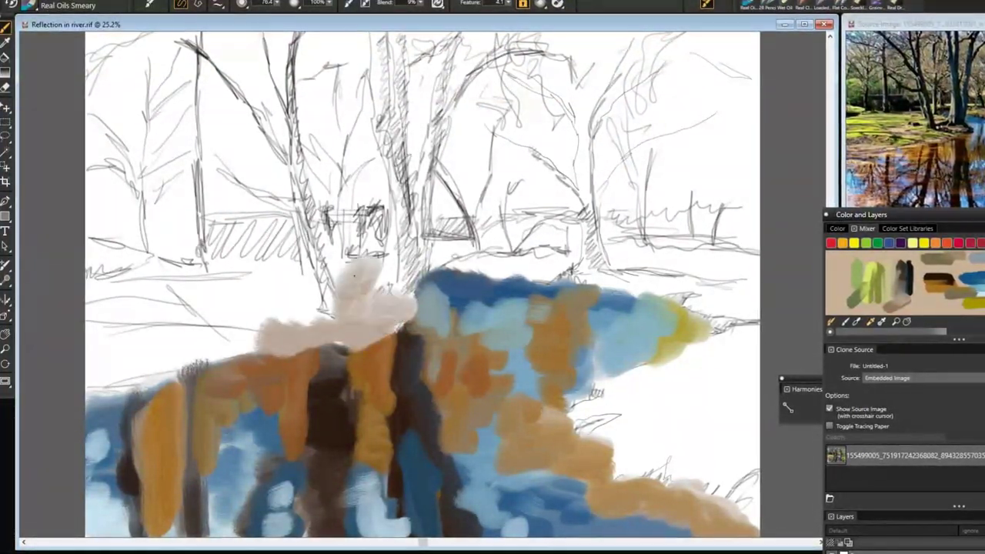
# Step: Block in the left bank with a pinkish-grey shoreline and yellow-green grass above it
pyautogui.moveTo(262, 338); pyautogui.dragTo(92, 369)
pyautogui.moveTo(292, 320); pyautogui.dragTo(85, 331)
pyautogui.moveTo(323, 277); pyautogui.dragTo(85, 297)
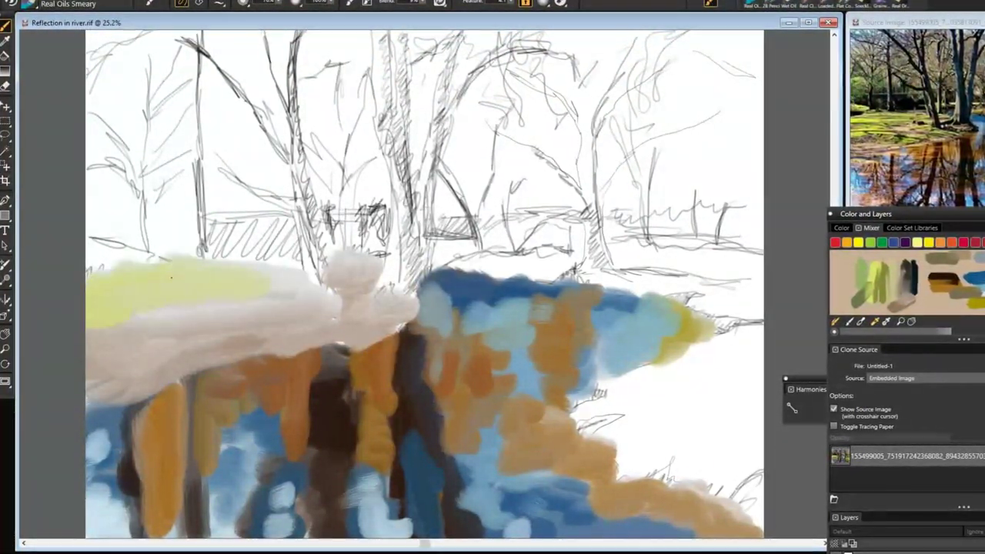
pyautogui.moveTo(92, 358); pyautogui.dragTo(231, 316)
# Step: Cover the right bank with pale yellow-green grass and extend the left grass with yellow-green and olive strokes
pyautogui.moveTo(739, 331); pyautogui.dragTo(623, 384)
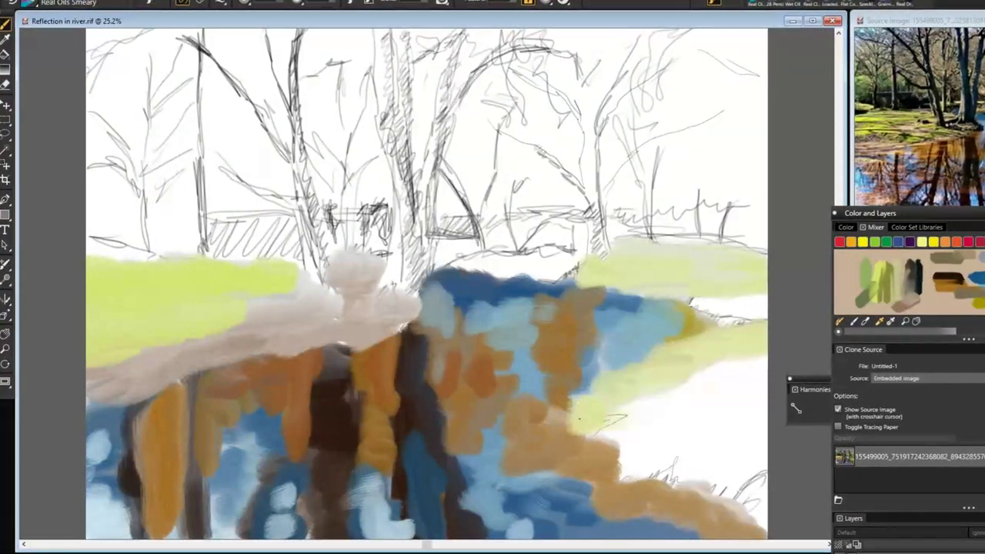
pyautogui.moveTo(692, 416); pyautogui.dragTo(592, 477)
pyautogui.moveTo(739, 370); pyautogui.dragTo(593, 431)
pyautogui.moveTo(770, 408); pyautogui.dragTo(699, 414)
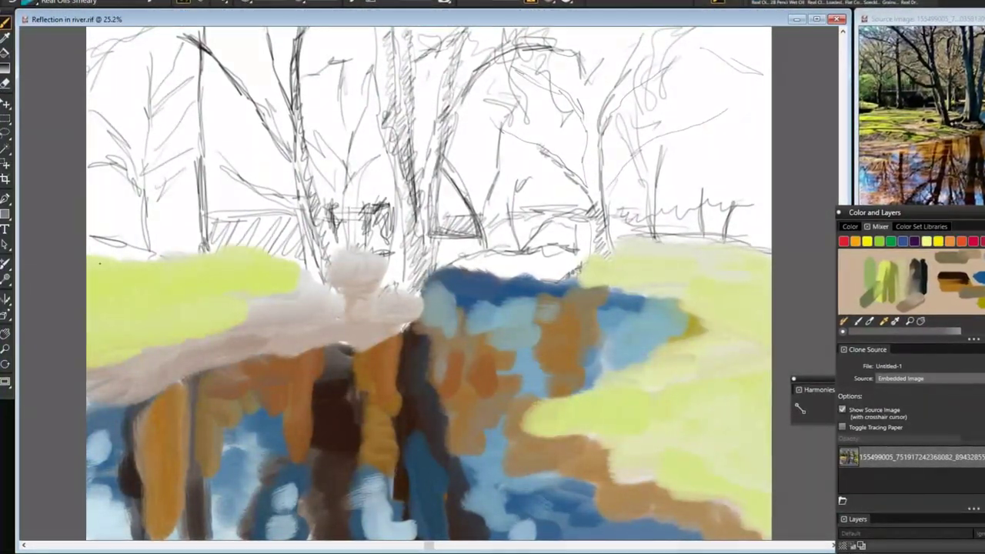
pyautogui.moveTo(93, 246); pyautogui.dragTo(158, 243)
pyautogui.moveTo(188, 304); pyautogui.dragTo(280, 281)
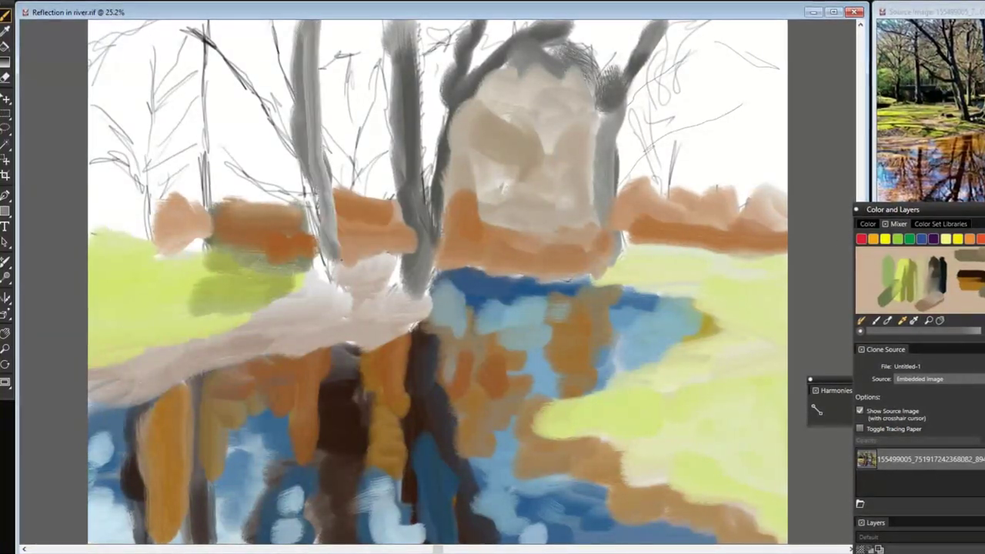
# Step: Paint the remaining trunks and branches on the left and right sides in dark grey over the sketch lines
pyautogui.moveTo(93, 61); pyautogui.dragTo(162, 33)
pyautogui.moveTo(160, 55); pyautogui.dragTo(154, 254)
pyautogui.moveTo(104, 100); pyautogui.dragTo(142, 153)
pyautogui.moveTo(720, 131); pyautogui.dragTo(719, 150)
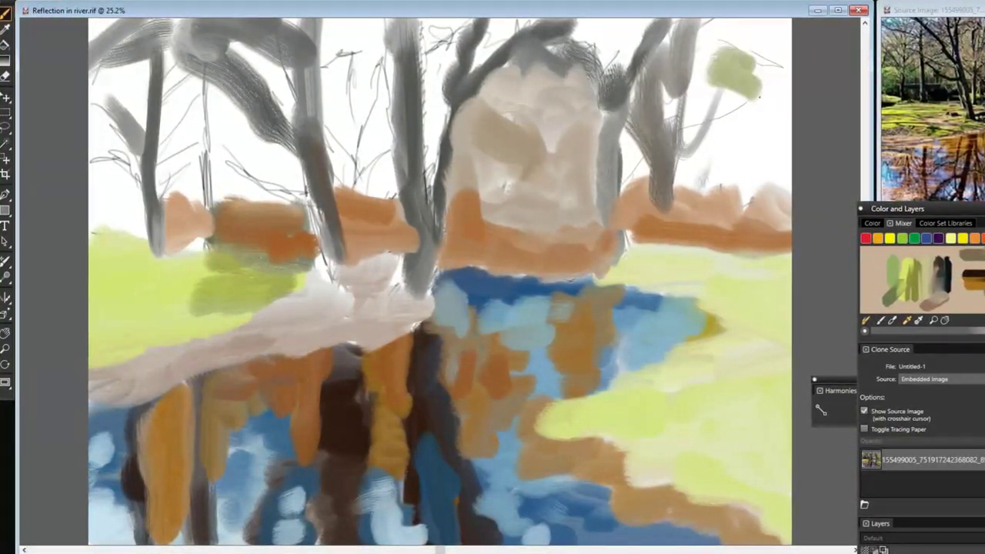
# Step: Add olive-green foliage patches on both sides and fill the central and right background between the trees with grey-beige
pyautogui.moveTo(662, 100); pyautogui.dragTo(777, 69)
pyautogui.moveTo(166, 158); pyautogui.dragTo(197, 185)
pyautogui.moveTo(692, 81); pyautogui.dragTo(727, 50)
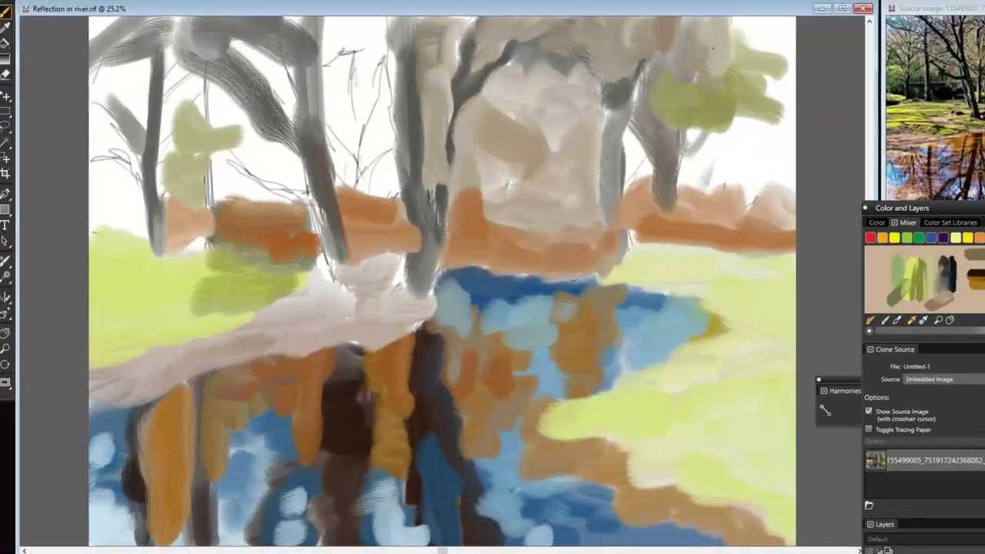
pyautogui.moveTo(781, 77); pyautogui.dragTo(719, 161)
pyautogui.moveTo(793, 104); pyautogui.dragTo(743, 231)
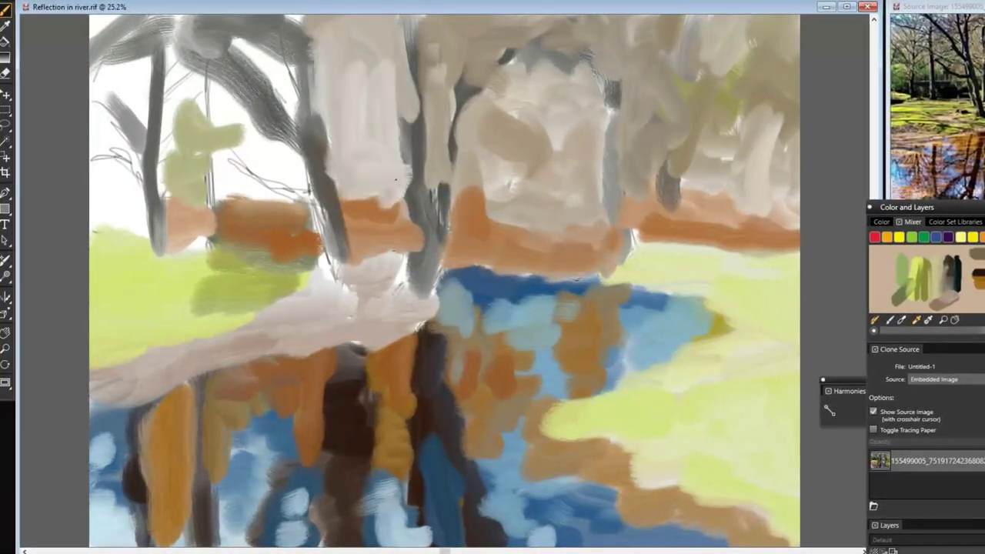
# Step: Fill the left background with grey-beige and paint olive-green strips along the far edges of both banks
pyautogui.moveTo(231, 127)
pyautogui.mouseDown()
pyautogui.moveTo(230, 180)
pyautogui.moveTo(177, 70)
pyautogui.moveTo(100, 115)
pyautogui.moveTo(157, 154)
pyautogui.moveTo(197, 246)
pyautogui.mouseUp()
pyautogui.moveTo(138, 204)
pyautogui.mouseDown()
pyautogui.moveTo(100, 262)
pyautogui.moveTo(308, 235)
pyautogui.mouseUp()
pyautogui.moveTo(631, 231); pyautogui.dragTo(800, 231)
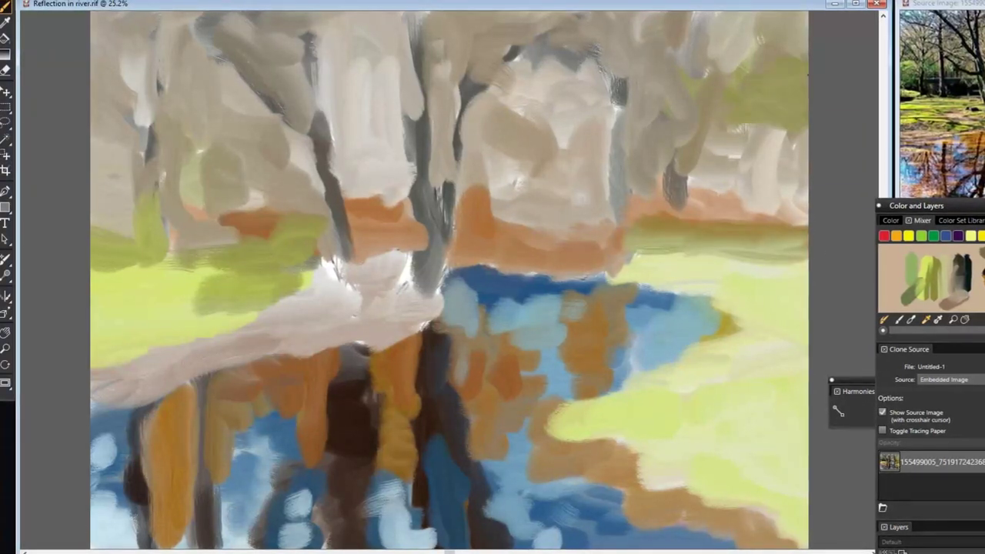
# Step: Paint olive foliage masses behind the trees and shade the grass on both banks with mid-green and olive strokes
pyautogui.moveTo(685, 23); pyautogui.dragTo(801, 107)
pyautogui.moveTo(192, 138); pyautogui.dragTo(293, 185)
pyautogui.moveTo(477, 169); pyautogui.dragTo(578, 131)
pyautogui.moveTo(561, 420)
pyautogui.mouseDown()
pyautogui.moveTo(685, 508)
pyautogui.moveTo(762, 481)
pyautogui.mouseUp()
pyautogui.moveTo(639, 257); pyautogui.dragTo(800, 246)
pyautogui.moveTo(369, 281); pyautogui.dragTo(130, 254)
pyautogui.moveTo(185, 308); pyautogui.dragTo(323, 280)
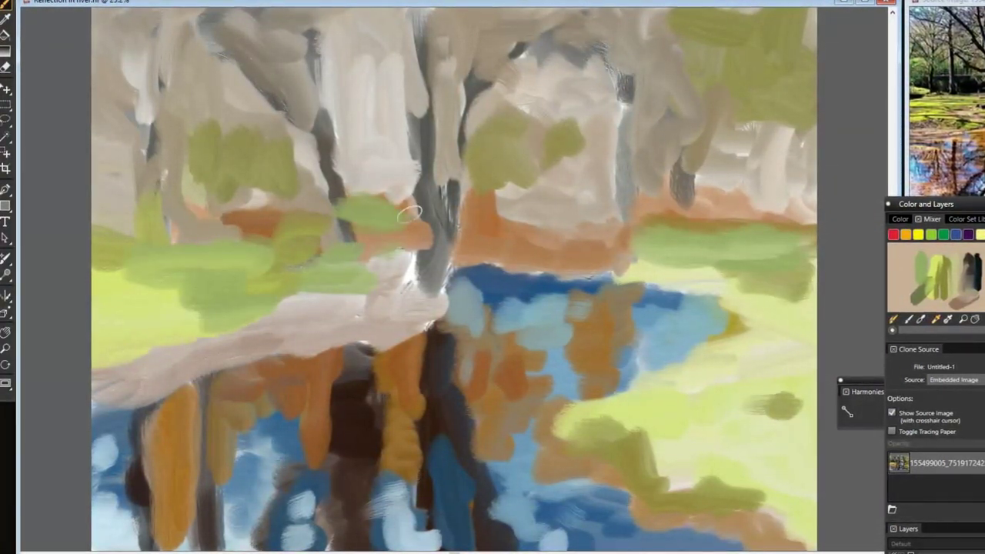
# Step: Add peach and ochre foliage masses among the left, central and right trees
pyautogui.moveTo(497, 165); pyautogui.dragTo(616, 146)
pyautogui.moveTo(538, 58); pyautogui.dragTo(477, 115)
pyautogui.moveTo(331, 23); pyautogui.dragTo(377, 123)
pyautogui.moveTo(308, 43)
pyautogui.mouseDown()
pyautogui.moveTo(246, 85)
pyautogui.moveTo(200, 134)
pyautogui.mouseUp()
pyautogui.moveTo(677, 54); pyautogui.dragTo(777, 116)
pyautogui.moveTo(708, 100); pyautogui.dragTo(777, 139)
pyautogui.moveTo(696, 158); pyautogui.dragTo(746, 188)
# Step: Repaint the main tree trunks and branches in reddish brown
pyautogui.moveTo(627, 54); pyautogui.dragTo(623, 216)
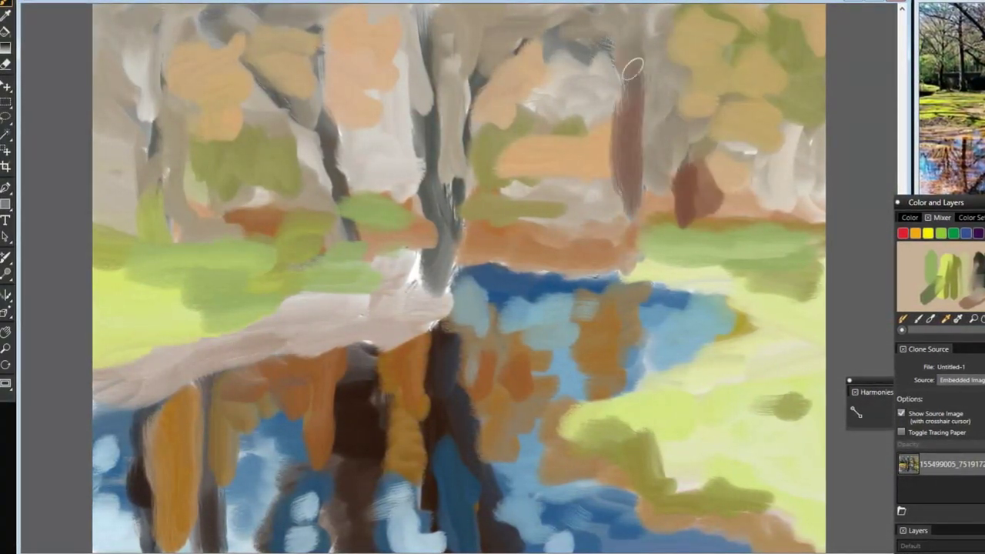
pyautogui.moveTo(624, 31); pyautogui.dragTo(619, 246)
pyautogui.moveTo(427, 12); pyautogui.dragTo(431, 239)
pyautogui.moveTo(442, 277); pyautogui.dragTo(492, 15)
pyautogui.moveTo(477, 93); pyautogui.dragTo(569, 11)
pyautogui.moveTo(315, 12); pyautogui.dragTo(338, 277)
pyautogui.moveTo(208, 23); pyautogui.dragTo(323, 115)
pyautogui.moveTo(173, 100); pyautogui.dragTo(177, 231)
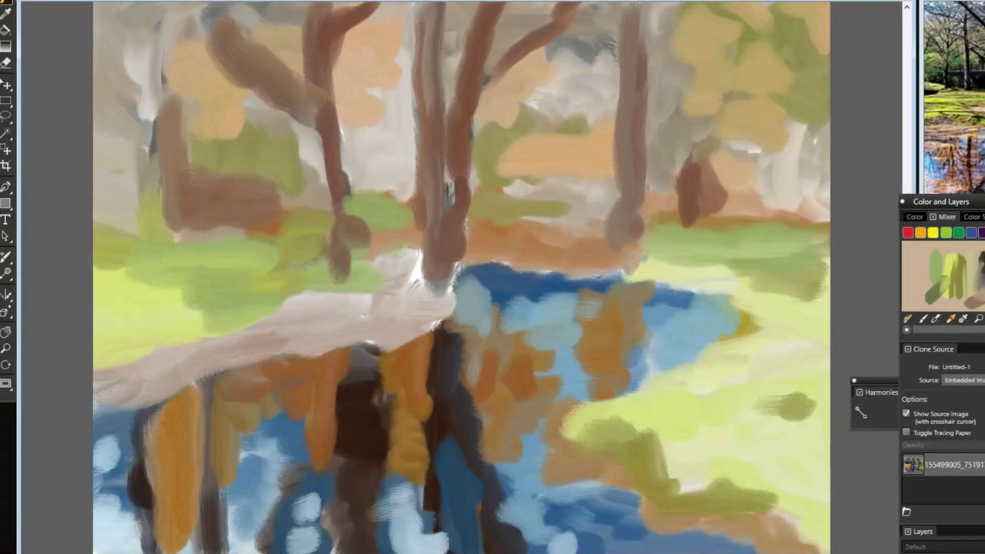
# Step: Paint a brown band behind the left trees and add dark accents at the central trunk's base and the far water
pyautogui.moveTo(423, 185); pyautogui.dragTo(231, 192)
pyautogui.moveTo(165, 177); pyautogui.dragTo(97, 185)
pyautogui.moveTo(165, 8); pyautogui.dragTo(165, 96)
pyautogui.moveTo(181, 158); pyautogui.dragTo(107, 177)
pyautogui.moveTo(435, 196); pyautogui.dragTo(434, 269)
pyautogui.moveTo(427, 338)
pyautogui.mouseDown()
pyautogui.moveTo(524, 259)
pyautogui.moveTo(585, 265)
pyautogui.mouseUp()
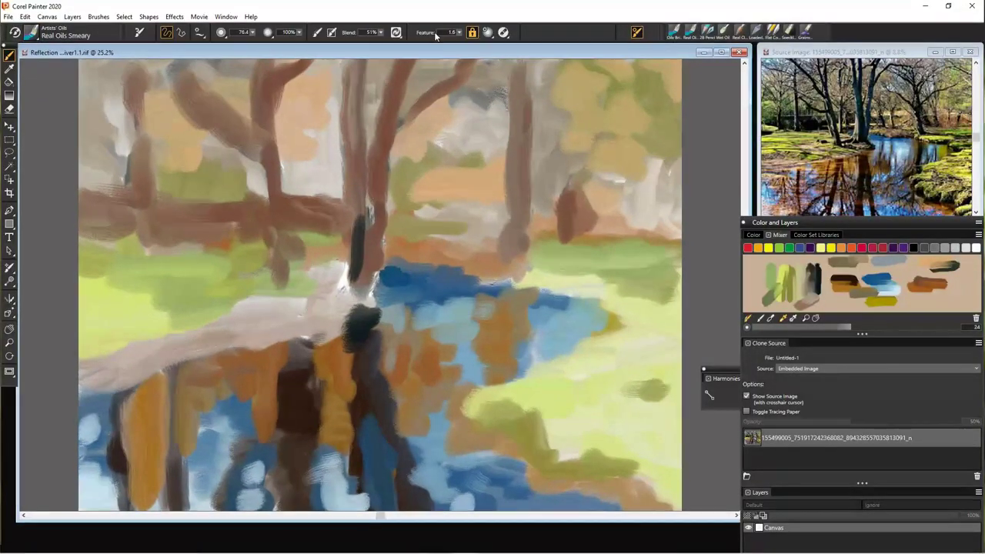
# Step: Set the brush opacity to 23% and blend the blue and orange patches on the right side of the river
pyautogui.click(299, 32)
pyautogui.moveTo(299, 33); pyautogui.dragTo(279, 44)
pyautogui.moveTo(442, 300); pyautogui.dragTo(454, 399)
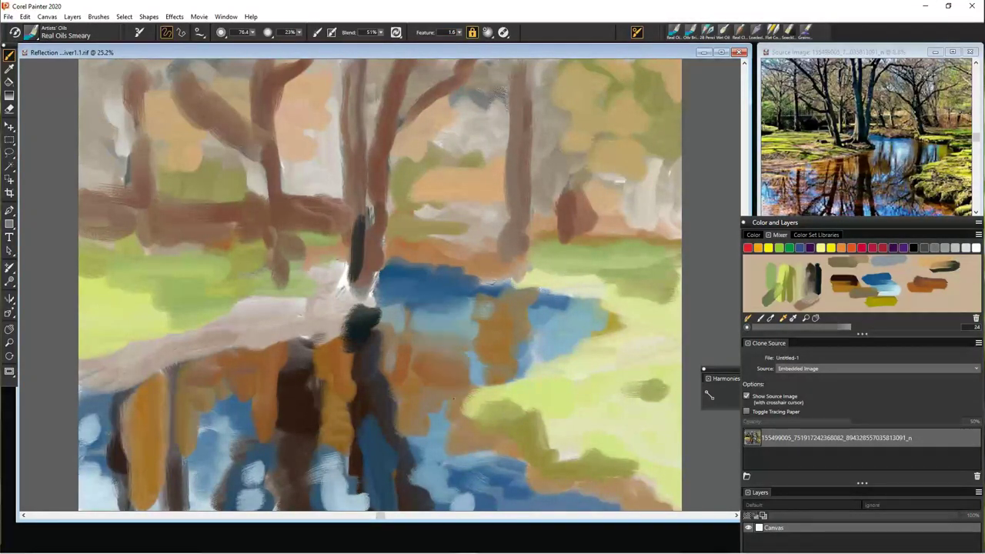
pyautogui.moveTo(638, 493); pyautogui.dragTo(438, 485)
pyautogui.moveTo(492, 297); pyautogui.dragTo(554, 339)
# Step: Blend the dark trunk reflections, ochre strokes and blue water through the central and left river
pyautogui.moveTo(401, 342); pyautogui.dragTo(362, 374)
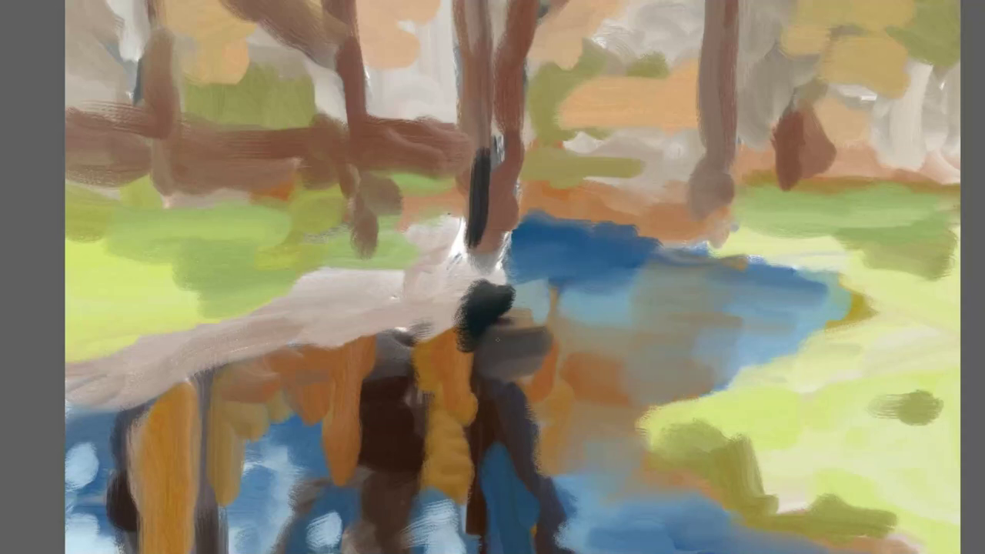
pyautogui.moveTo(408, 316); pyautogui.dragTo(354, 339)
pyautogui.moveTo(454, 362)
pyautogui.mouseDown()
pyautogui.moveTo(454, 531)
pyautogui.moveTo(508, 477)
pyautogui.mouseUp()
pyautogui.moveTo(531, 408)
pyautogui.mouseDown()
pyautogui.moveTo(561, 516)
pyautogui.moveTo(414, 470)
pyautogui.moveTo(316, 531)
pyautogui.moveTo(349, 362)
pyautogui.moveTo(539, 292)
pyautogui.mouseUp()
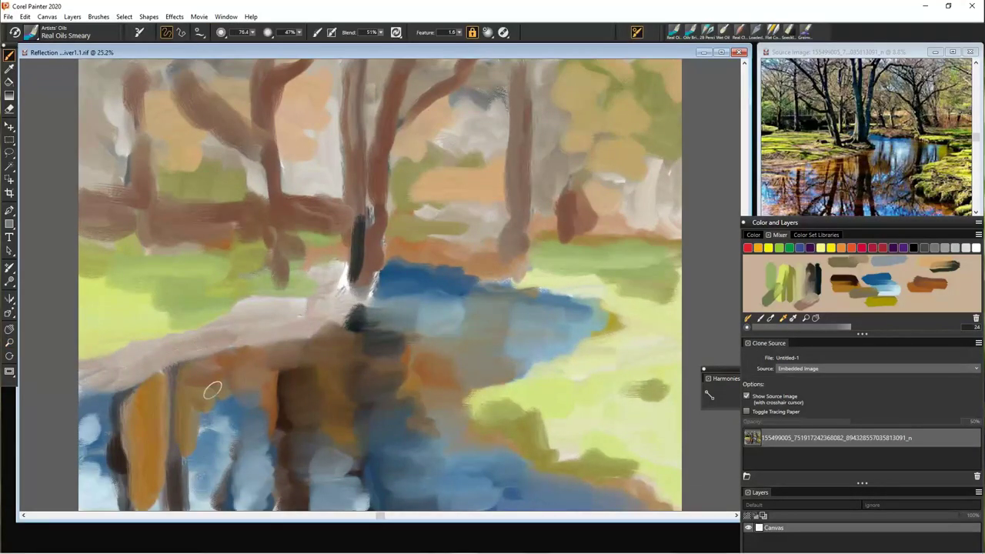
pyautogui.moveTo(213, 391); pyautogui.dragTo(209, 500)
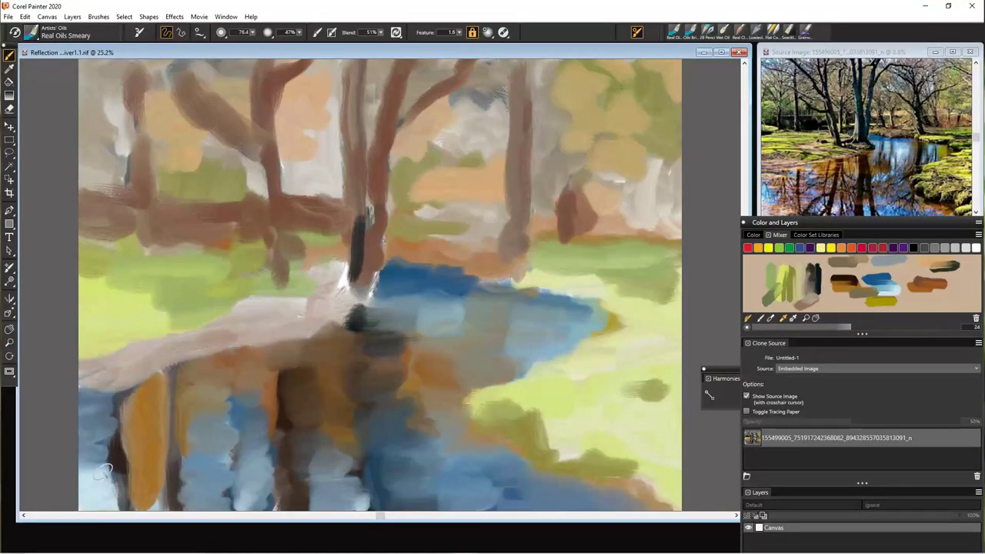
pyautogui.moveTo(103, 471); pyautogui.dragTo(112, 348)
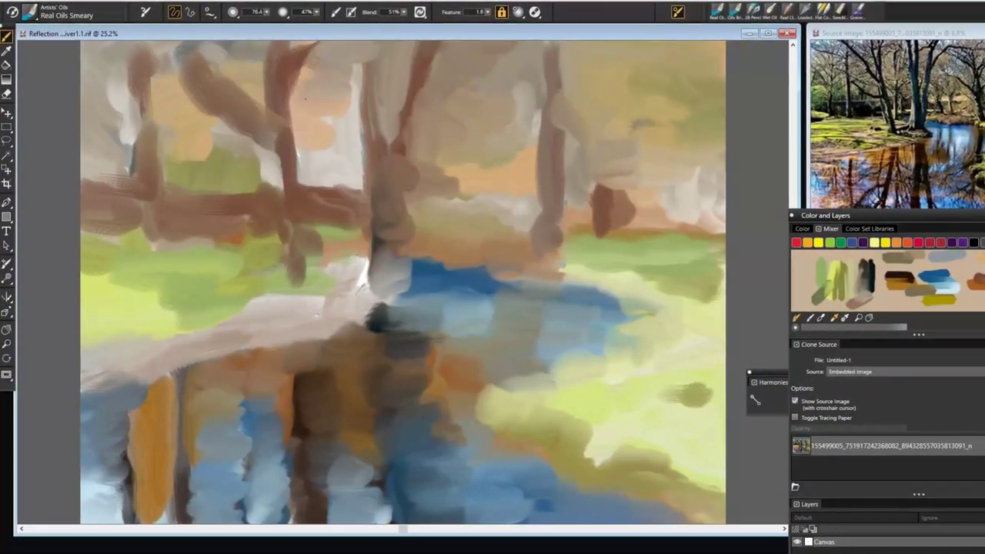
# Step: Soften the central and left tree trunks, foliage and brown band into the background with smeary beige-brown strokes
pyautogui.moveTo(339, 69); pyautogui.dragTo(370, 192)
pyautogui.moveTo(415, 77)
pyautogui.mouseDown()
pyautogui.moveTo(392, 292)
pyautogui.moveTo(284, 115)
pyautogui.moveTo(346, 192)
pyautogui.mouseUp()
pyautogui.moveTo(169, 54); pyautogui.dragTo(254, 177)
pyautogui.moveTo(200, 54); pyautogui.dragTo(277, 115)
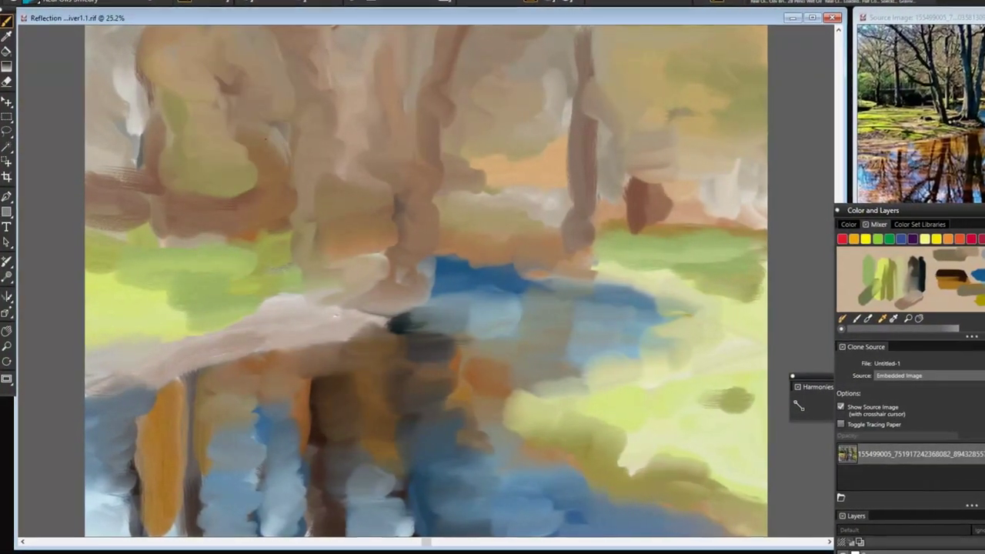
pyautogui.moveTo(108, 192); pyautogui.dragTo(254, 262)
pyautogui.moveTo(138, 54); pyautogui.dragTo(143, 184)
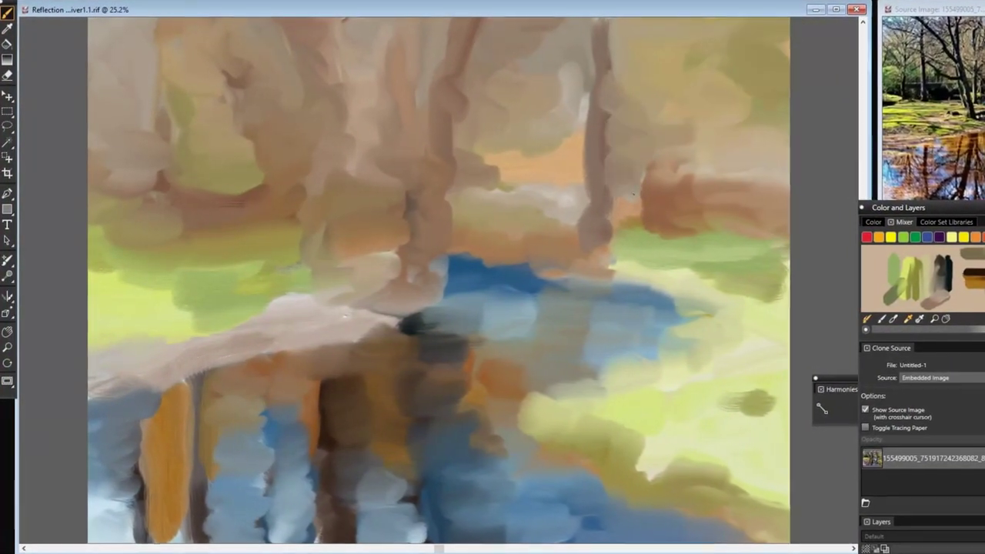
# Step: Blend the central trunk's surroundings, the left bank's greens and the pinkish shoreline with soft strokes
pyautogui.moveTo(462, 169); pyautogui.dragTo(493, 184)
pyautogui.moveTo(464, 269); pyautogui.dragTo(477, 285)
pyautogui.moveTo(292, 277); pyautogui.dragTo(199, 292)
pyautogui.moveTo(131, 308); pyautogui.dragTo(331, 305)
pyautogui.moveTo(127, 339); pyautogui.dragTo(220, 373)
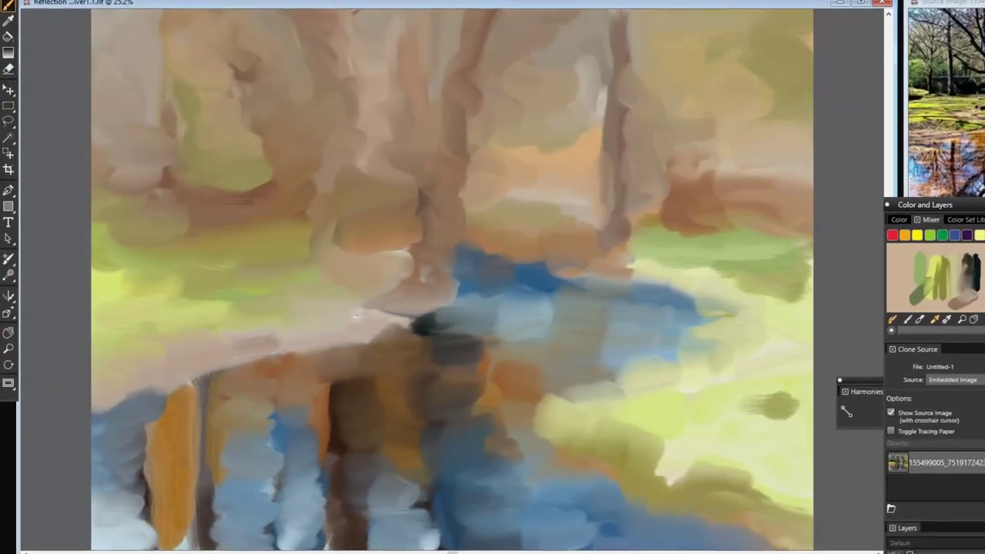
# Step: Blend the ochre, brown and blue reflections across the left and central river with soft horizontal strokes
pyautogui.moveTo(154, 419); pyautogui.dragTo(154, 466)
pyautogui.moveTo(308, 377); pyautogui.dragTo(354, 442)
pyautogui.moveTo(634, 96); pyautogui.dragTo(634, 147)
pyautogui.moveTo(508, 439); pyautogui.dragTo(554, 492)
pyautogui.moveTo(500, 531); pyautogui.dragTo(654, 538)
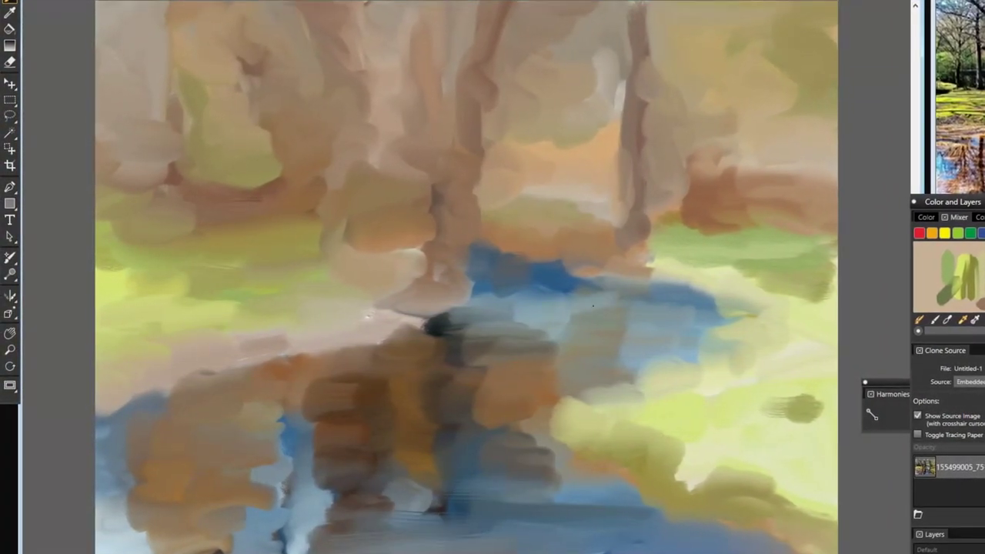
# Step: Smear the background trunks, branches and foliage into soft beige and ochre strokes, and soften the river's far edge
pyautogui.moveTo(447, 277); pyautogui.dragTo(561, 285)
pyautogui.moveTo(627, 77); pyautogui.dragTo(628, 146)
pyautogui.moveTo(666, 54)
pyautogui.mouseDown()
pyautogui.moveTo(732, 57)
pyautogui.moveTo(758, 100)
pyautogui.mouseUp()
pyautogui.moveTo(500, 31); pyautogui.dragTo(539, 100)
pyautogui.moveTo(381, 54); pyautogui.dragTo(388, 123)
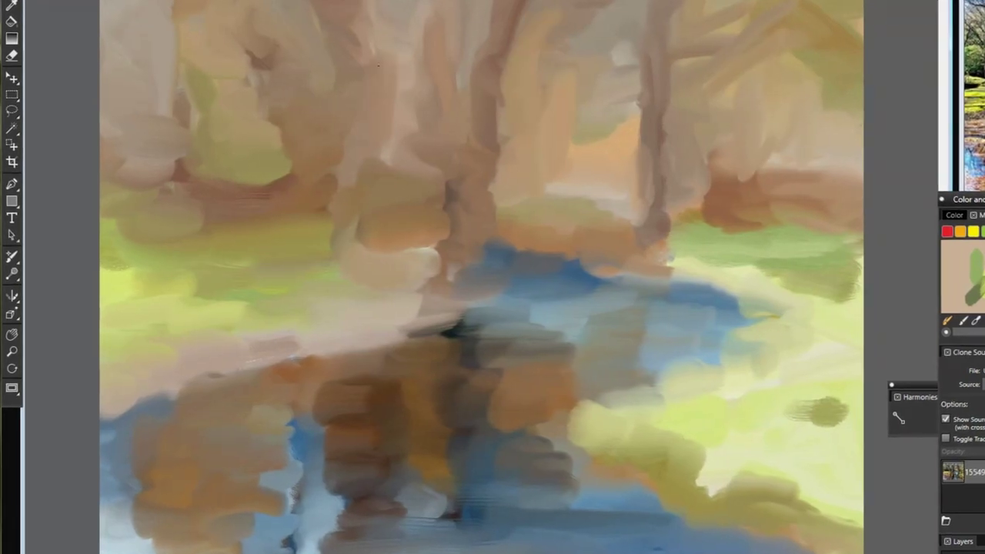
pyautogui.moveTo(715, 450); pyautogui.dragTo(723, 497)
pyautogui.moveTo(158, 173); pyautogui.dragTo(200, 200)
# Step: Trace the central trunks and the branches reaching right in dark grey, using the reference overlay as a guide
pyautogui.hotkey('ctrl', 't')
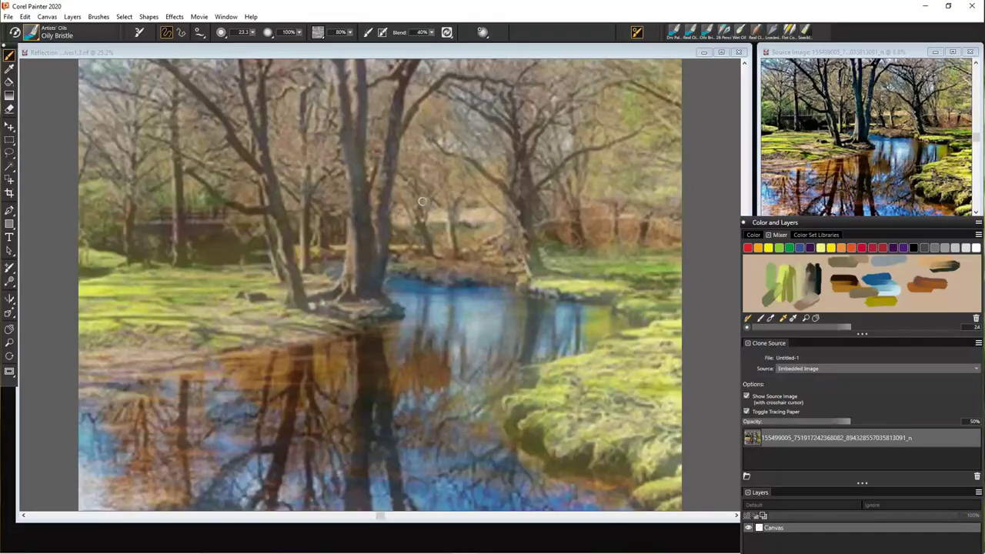
pyautogui.moveTo(369, 279); pyautogui.dragTo(360, 62)
pyautogui.hotkey('ctrl', 't')
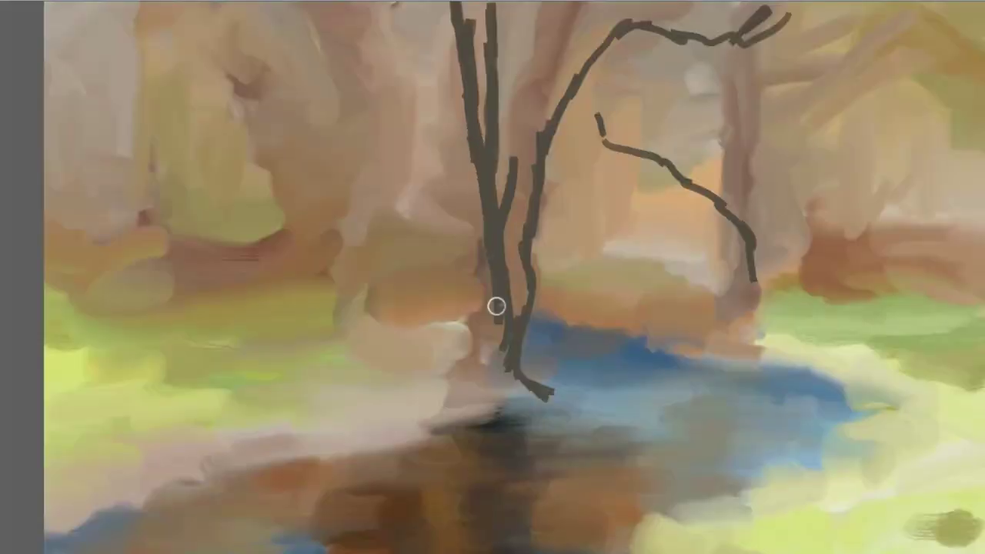
pyautogui.moveTo(487, 362); pyautogui.dragTo(483, 193)
# Step: Trace the left trees' trunks and branches and the thin right background tree in brown and grey over the reference overlay
pyautogui.hotkey('ctrl', 't')
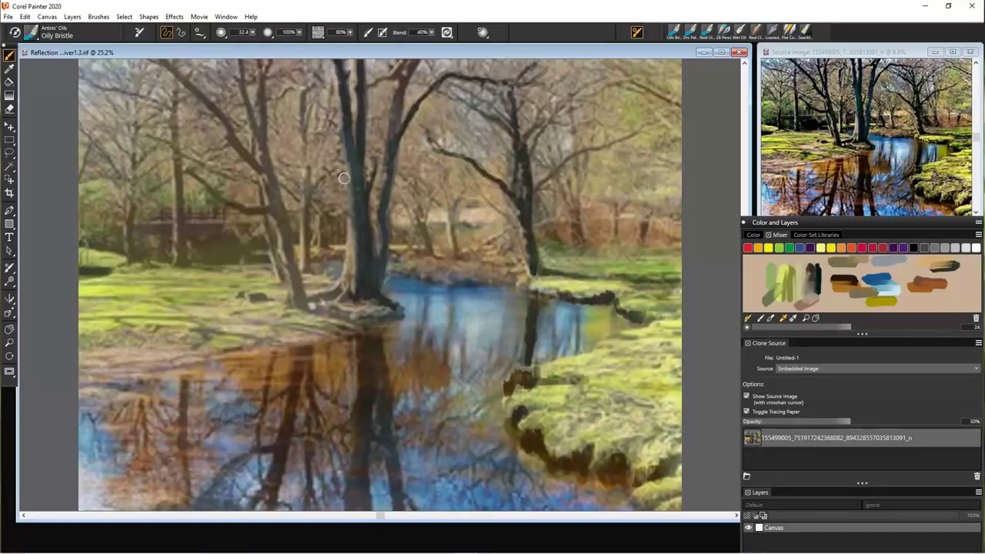
pyautogui.moveTo(578, 239); pyautogui.dragTo(575, 99)
pyautogui.moveTo(312, 308); pyautogui.dragTo(315, 192)
pyautogui.moveTo(173, 209); pyautogui.dragTo(171, 88)
pyautogui.moveTo(131, 259); pyautogui.dragTo(139, 84)
pyautogui.moveTo(166, 85)
pyautogui.mouseDown()
pyautogui.moveTo(243, 142)
pyautogui.moveTo(250, 60)
pyautogui.mouseUp()
pyautogui.moveTo(303, 203); pyautogui.dragTo(302, 90)
# Step: Trace the small far-bank trunks, dark posts, a central side branch and two tree reflections in the river
pyautogui.moveTo(430, 258); pyautogui.dragTo(428, 185)
pyautogui.moveTo(457, 259); pyautogui.dragTo(456, 184)
pyautogui.moveTo(308, 438); pyautogui.dragTo(311, 491)
pyautogui.moveTo(515, 437); pyautogui.dragTo(492, 503)
pyautogui.moveTo(618, 242); pyautogui.dragTo(620, 200)
pyautogui.moveTo(141, 220); pyautogui.dragTo(144, 258)
pyautogui.moveTo(396, 165); pyautogui.dragTo(445, 202)
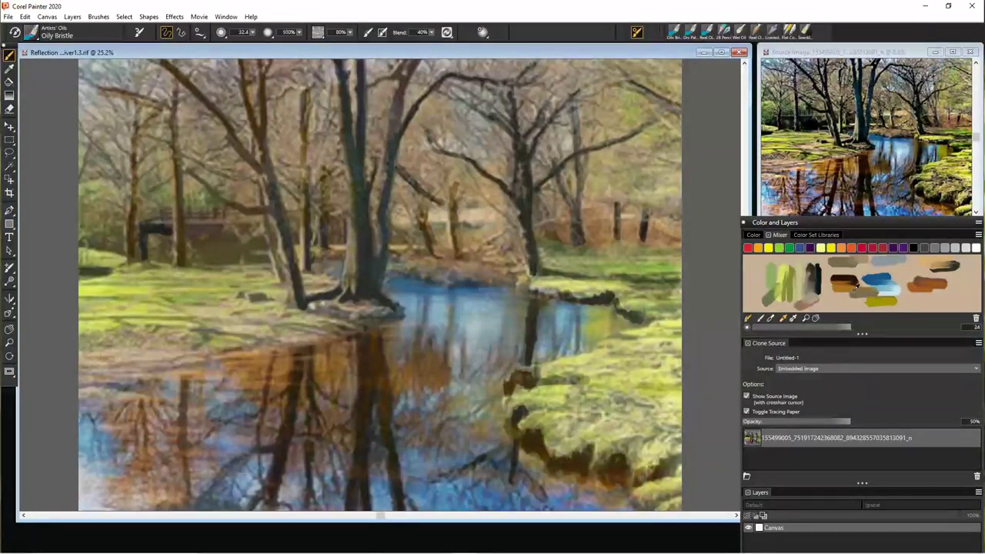
# Step: Hide the reference overlay, fill a dark brown band behind the left bank and extend it with 43% brush opacity
pyautogui.hotkey('ctrl', 't')
pyautogui.moveTo(150, 219); pyautogui.dragTo(184, 230)
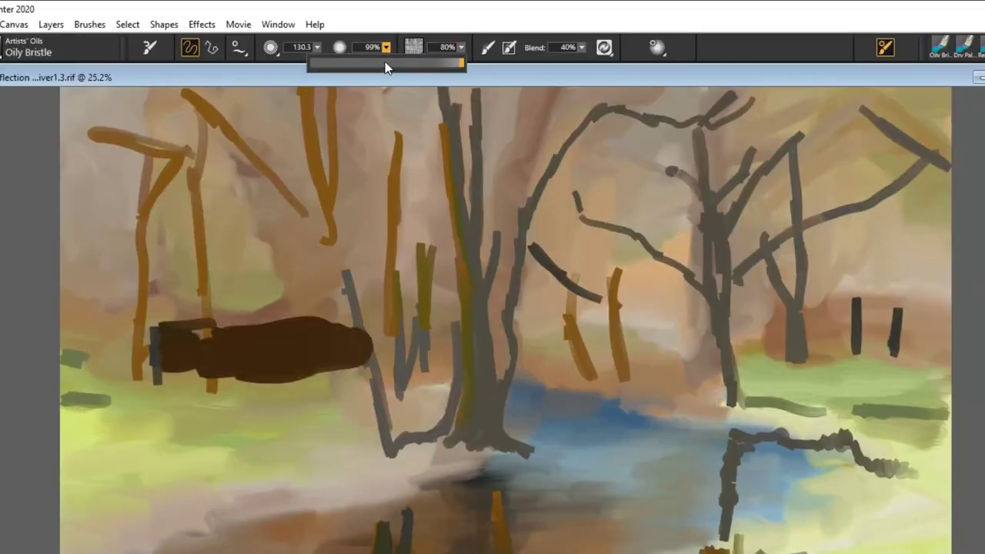
pyautogui.moveTo(385, 62)
pyautogui.mouseDown()
pyautogui.moveTo(422, 61)
pyautogui.moveTo(377, 67)
pyautogui.mouseUp()
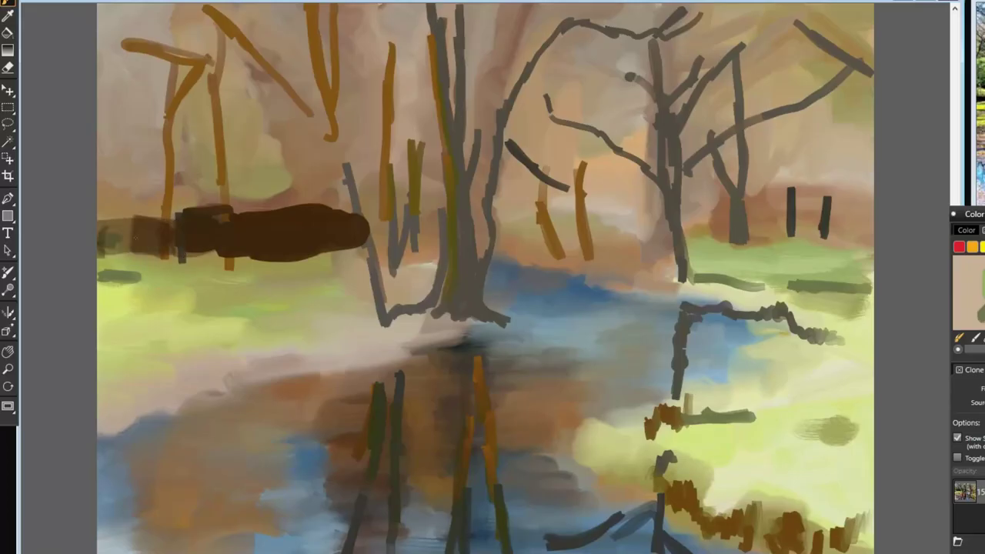
pyautogui.moveTo(63, 347)
pyautogui.mouseDown()
pyautogui.moveTo(938, 333)
pyautogui.moveTo(618, 338)
pyautogui.moveTo(684, 256)
pyautogui.mouseUp()
# Step: Glaze ochre over the far right bank and soft green foliage behind the left and right trees
pyautogui.moveTo(523, 154); pyautogui.dragTo(670, 193)
pyautogui.moveTo(847, 31); pyautogui.dragTo(777, 147)
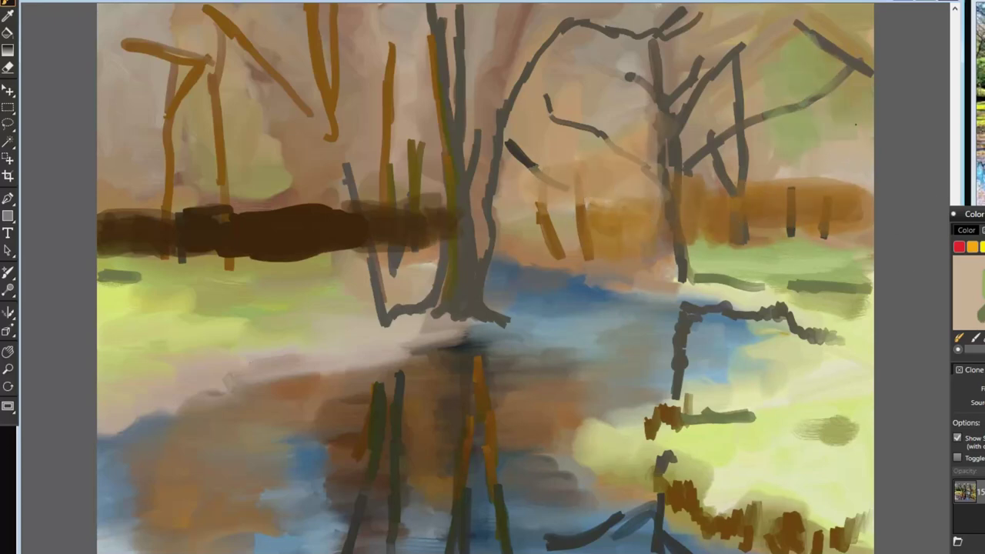
pyautogui.moveTo(108, 177); pyautogui.dragTo(143, 231)
pyautogui.moveTo(189, 177); pyautogui.dragTo(146, 262)
# Step: Darken the brown far-bank band and restate the central and right trunks and right bank outline in near-black brown
pyautogui.moveTo(108, 207)
pyautogui.mouseDown()
pyautogui.moveTo(424, 237)
pyautogui.moveTo(565, 211)
pyautogui.mouseUp()
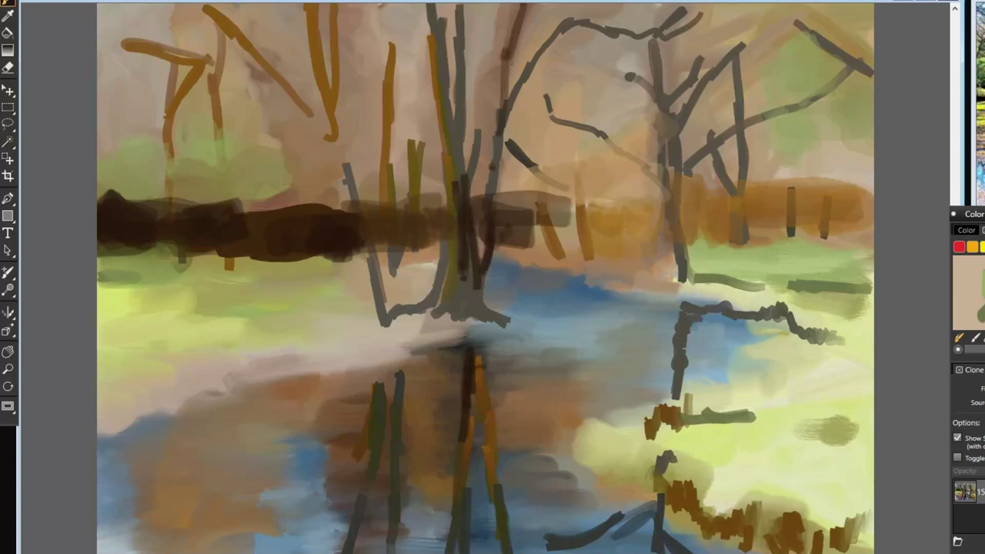
pyautogui.moveTo(499, 123); pyautogui.dragTo(566, 23)
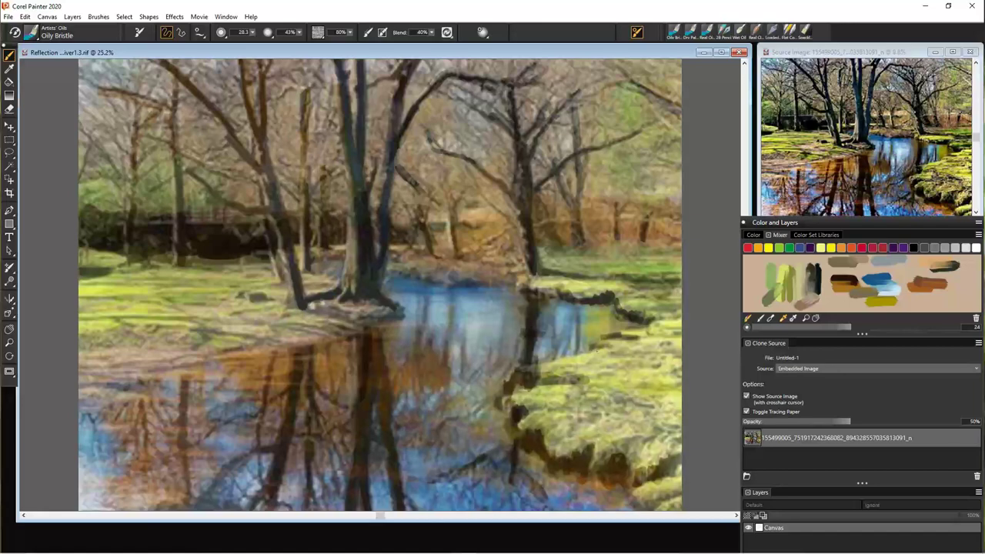
pyautogui.hotkey('ctrl', 't')
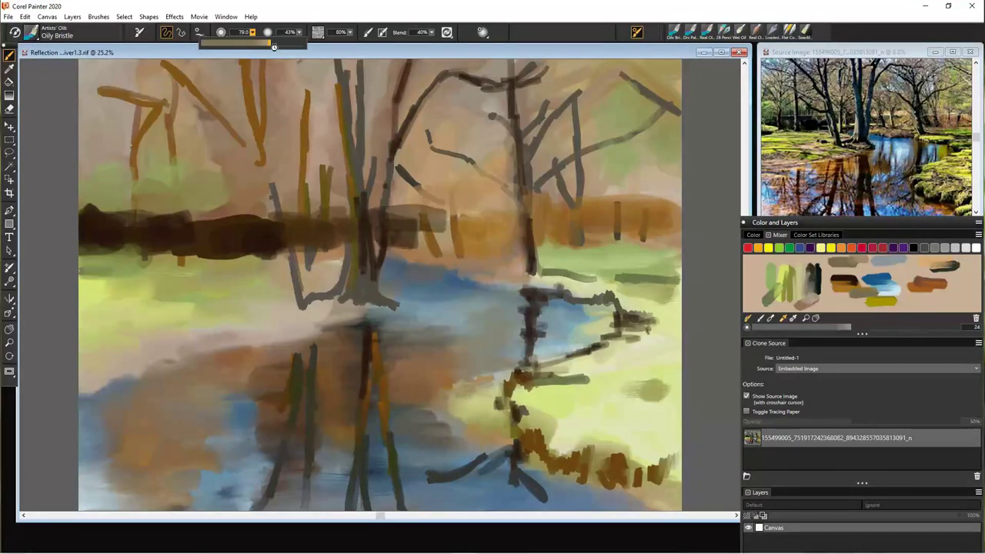
# Step: Set the brush size to 79 and paint ochre-brown reflections beside the right bank and along its lower edge
pyautogui.moveTo(466, 368); pyautogui.dragTo(500, 411)
pyautogui.moveTo(462, 346); pyautogui.dragTo(538, 292)
pyautogui.moveTo(527, 350); pyautogui.dragTo(570, 358)
pyautogui.moveTo(508, 461)
pyautogui.mouseDown()
pyautogui.moveTo(600, 493)
pyautogui.moveTo(669, 492)
pyautogui.mouseUp()
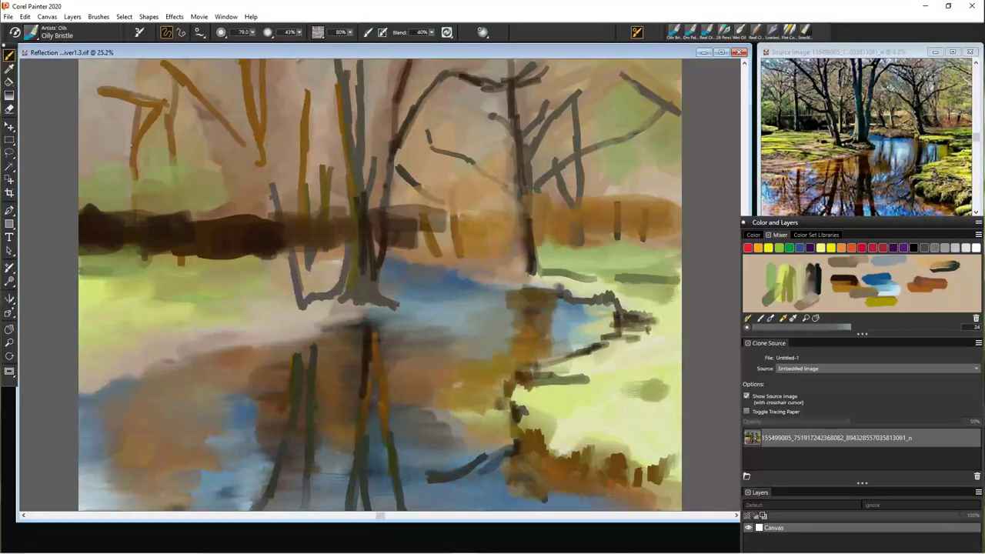
# Step: Glaze orange-brown reflections over the central and left river and warm orange along the far shore
pyautogui.moveTo(438, 416); pyautogui.dragTo(523, 461)
pyautogui.moveTo(431, 315); pyautogui.dragTo(354, 339)
pyautogui.moveTo(338, 339)
pyautogui.mouseDown()
pyautogui.moveTo(258, 362)
pyautogui.moveTo(261, 415)
pyautogui.mouseUp()
pyautogui.moveTo(438, 254); pyautogui.dragTo(504, 269)
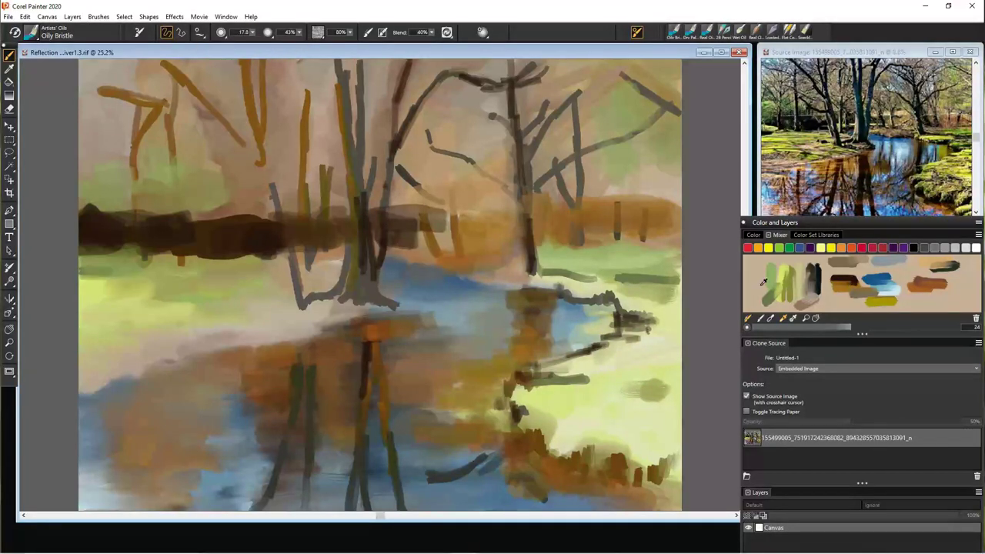
# Step: Change the brush size, line the far shore and right inlet in dark brown, and dab olive green along both banks
pyautogui.moveTo(254, 45); pyautogui.dragTo(269, 45)
pyautogui.moveTo(388, 258); pyautogui.dragTo(439, 265)
pyautogui.moveTo(558, 306)
pyautogui.mouseDown()
pyautogui.moveTo(654, 322)
pyautogui.moveTo(589, 342)
pyautogui.mouseUp()
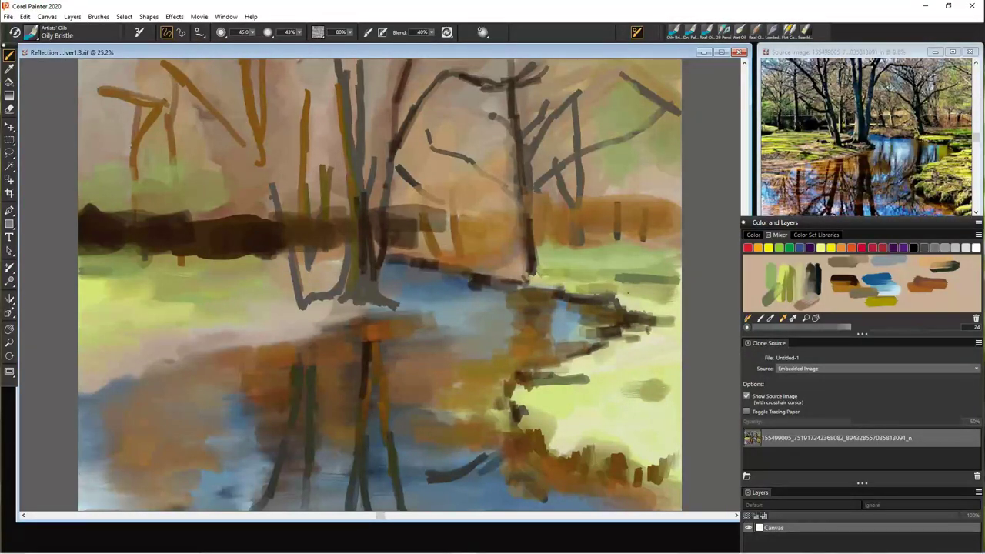
pyautogui.moveTo(616, 289); pyautogui.dragTo(654, 314)
pyautogui.moveTo(297, 306); pyautogui.dragTo(348, 311)
pyautogui.moveTo(567, 455); pyautogui.dragTo(608, 465)
# Step: Set the brush size to 113.7 and cover the right bank's upper and lower grass with broad olive green strokes
pyautogui.moveTo(254, 44); pyautogui.dragTo(300, 44)
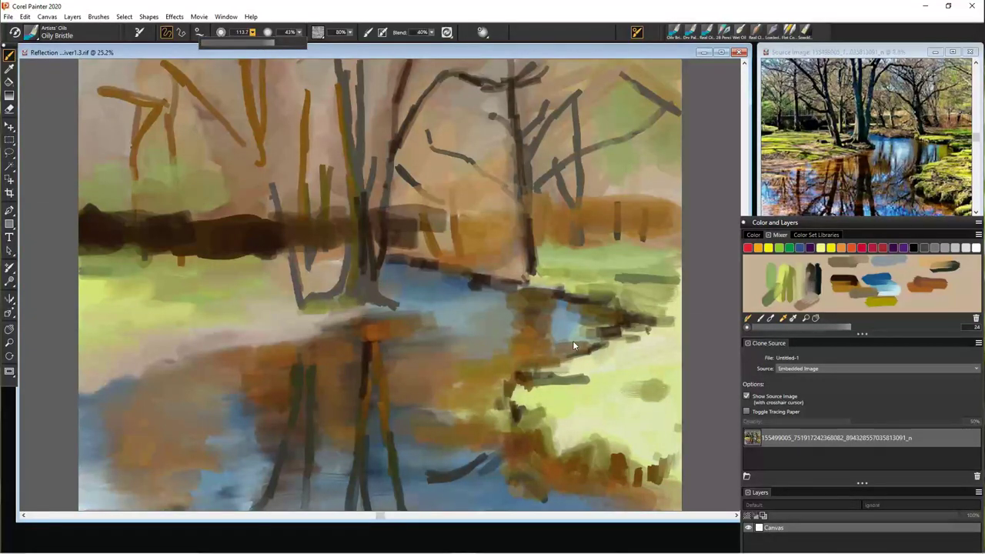
pyautogui.moveTo(620, 461); pyautogui.dragTo(677, 477)
pyautogui.moveTo(524, 265)
pyautogui.mouseDown()
pyautogui.moveTo(616, 288)
pyautogui.moveTo(669, 316)
pyautogui.mouseUp()
pyautogui.moveTo(670, 362); pyautogui.dragTo(588, 389)
pyautogui.moveTo(531, 362); pyautogui.dragTo(678, 377)
pyautogui.moveTo(538, 270)
pyautogui.mouseDown()
pyautogui.moveTo(670, 277)
pyautogui.moveTo(570, 254)
pyautogui.mouseUp()
# Step: Layer broad olive green and muted grey-green strokes over the left bank's grass and shoreline
pyautogui.moveTo(339, 277); pyautogui.dragTo(85, 262)
pyautogui.moveTo(92, 292)
pyautogui.mouseDown()
pyautogui.moveTo(131, 316)
pyautogui.moveTo(100, 354)
pyautogui.moveTo(254, 331)
pyautogui.mouseUp()
pyautogui.moveTo(354, 323); pyautogui.dragTo(269, 302)
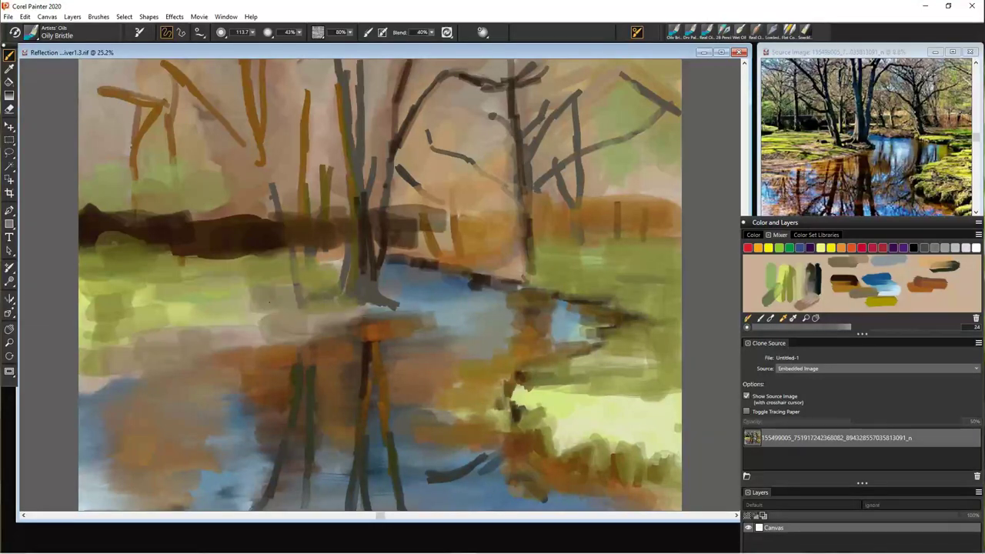
pyautogui.moveTo(296, 254); pyautogui.dragTo(96, 268)
# Step: Glaze grey-blue sky patches between the tree branches across the upper part of the painting
pyautogui.moveTo(315, 154); pyautogui.dragTo(284, 91)
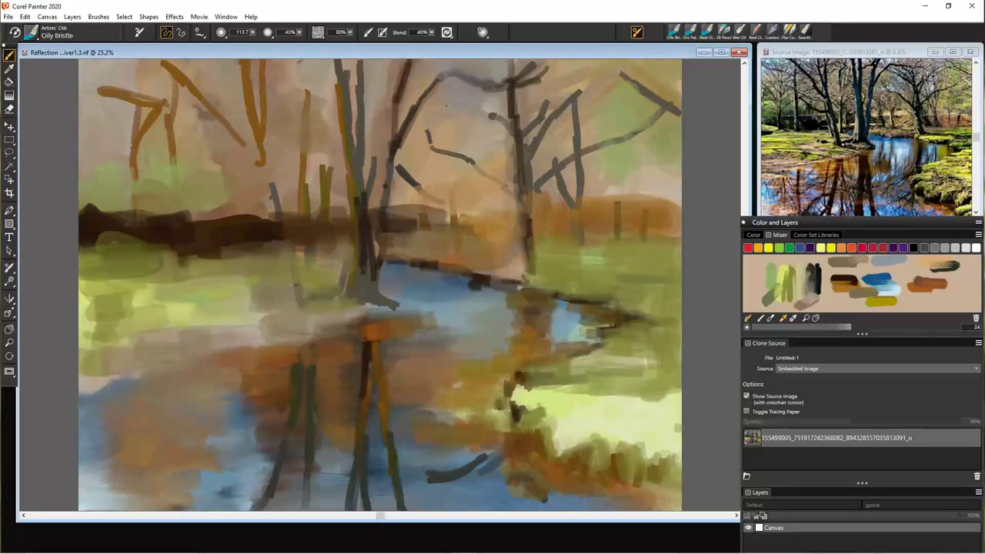
pyautogui.moveTo(580, 112); pyautogui.dragTo(485, 108)
pyautogui.moveTo(204, 69)
pyautogui.mouseDown()
pyautogui.moveTo(100, 93)
pyautogui.moveTo(104, 142)
pyautogui.mouseUp()
pyautogui.moveTo(161, 69)
pyautogui.mouseDown()
pyautogui.moveTo(514, 76)
pyautogui.moveTo(462, 138)
pyautogui.mouseUp()
# Step: Paint bright yellow-green grass behind the central tree and across the right bank
pyautogui.moveTo(361, 245); pyautogui.dragTo(464, 241)
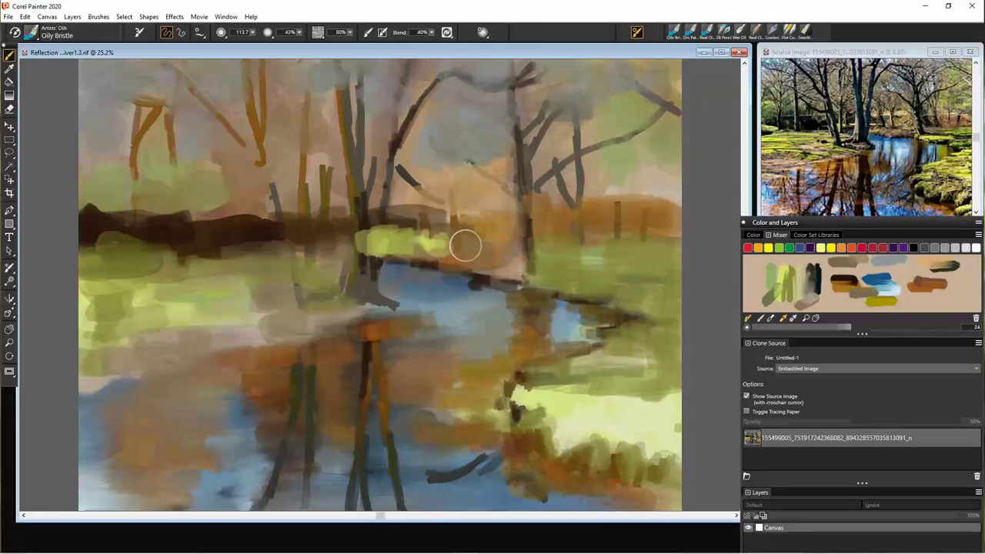
pyautogui.moveTo(531, 279); pyautogui.dragTo(608, 284)
pyautogui.moveTo(678, 330); pyautogui.dragTo(584, 431)
pyautogui.moveTo(670, 447); pyautogui.dragTo(539, 415)
pyautogui.moveTo(508, 384); pyautogui.dragTo(446, 416)
# Step: Thicken the central trunks in dark brown and paint the dark reflections of the central and right trees
pyautogui.moveTo(535, 304); pyautogui.dragTo(535, 358)
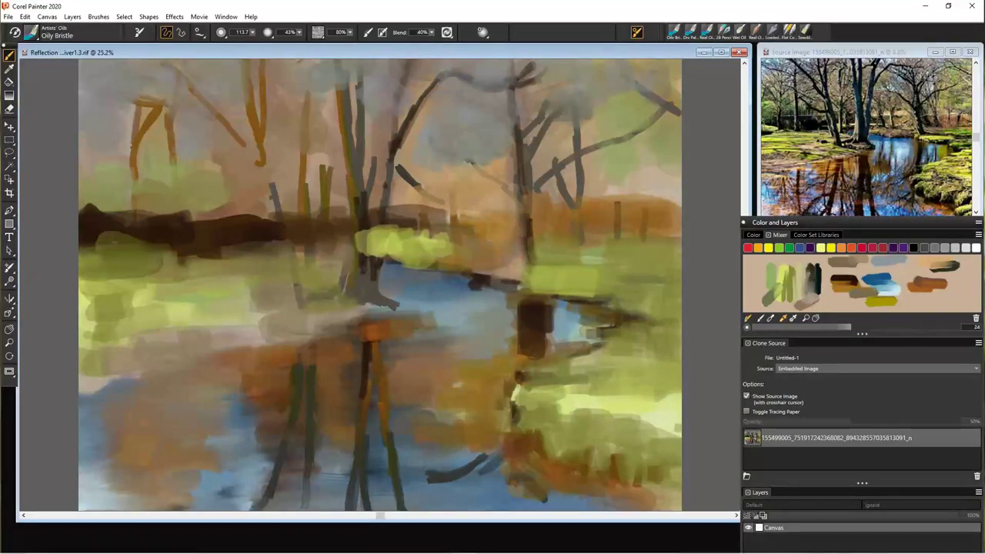
pyautogui.moveTo(377, 315); pyautogui.dragTo(385, 354)
pyautogui.moveTo(358, 108); pyautogui.dragTo(366, 300)
pyautogui.moveTo(353, 65); pyautogui.dragTo(358, 227)
# Step: Block in the left trees' trunks and their river reflections with broad dark brown strokes
pyautogui.moveTo(273, 181)
pyautogui.mouseDown()
pyautogui.moveTo(289, 261)
pyautogui.moveTo(296, 450)
pyautogui.mouseUp()
pyautogui.moveTo(189, 369); pyautogui.dragTo(185, 466)
pyautogui.moveTo(277, 431); pyautogui.dragTo(254, 496)
pyautogui.moveTo(177, 219); pyautogui.dragTo(185, 65)
# Step: Set the brush size to 35.7 and add thinner dark brown strokes to the left and right trees and the central reflection
pyautogui.moveTo(253, 31); pyautogui.dragTo(256, 47)
pyautogui.moveTo(271, 205); pyautogui.dragTo(260, 70)
pyautogui.moveTo(319, 215); pyautogui.dragTo(323, 146)
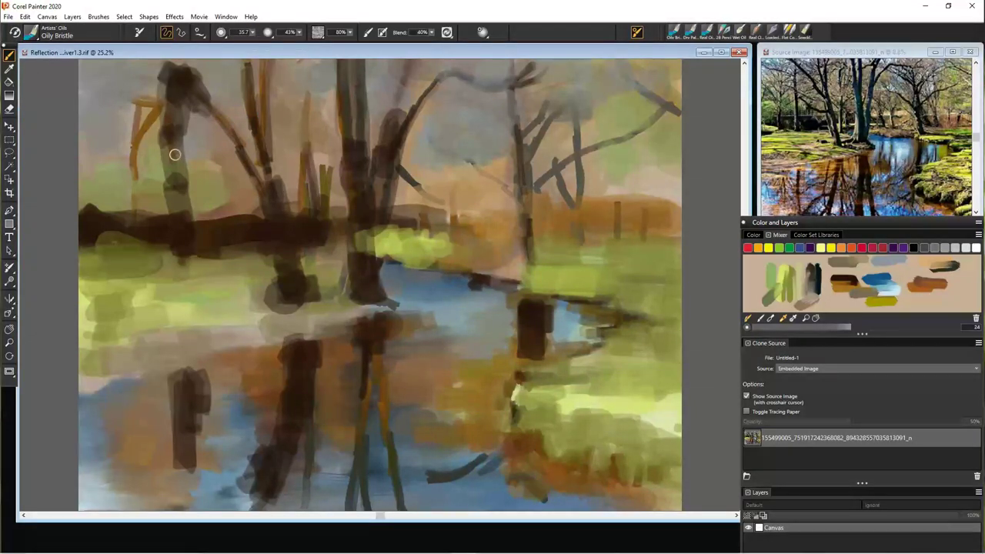
pyautogui.moveTo(143, 96); pyautogui.dragTo(122, 142)
pyautogui.moveTo(127, 146); pyautogui.dragTo(127, 204)
pyautogui.moveTo(508, 61); pyautogui.dragTo(511, 130)
pyautogui.moveTo(380, 332); pyautogui.dragTo(388, 462)
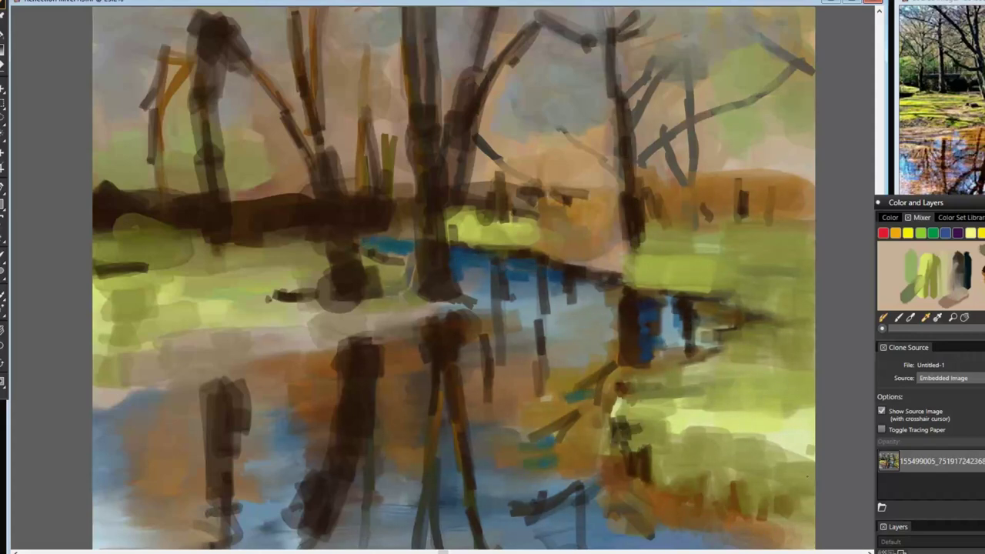
# Step: Add short dark grass strokes along the lower edge of the right bank
pyautogui.moveTo(808, 469); pyautogui.dragTo(770, 500)
pyautogui.moveTo(808, 493); pyautogui.dragTo(747, 542)
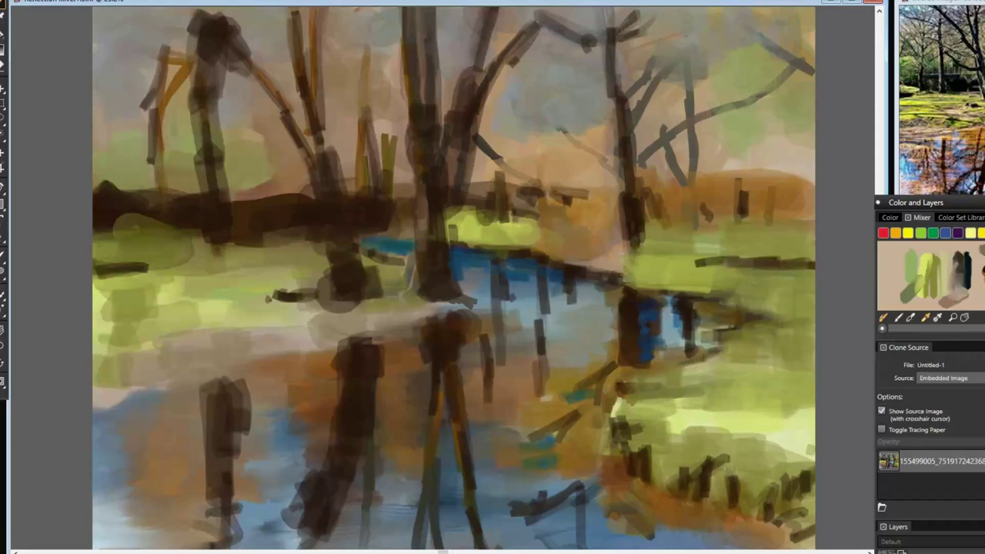
pyautogui.hotkey('ctrl', '-')
pyautogui.hotkey('ctrl', '-')
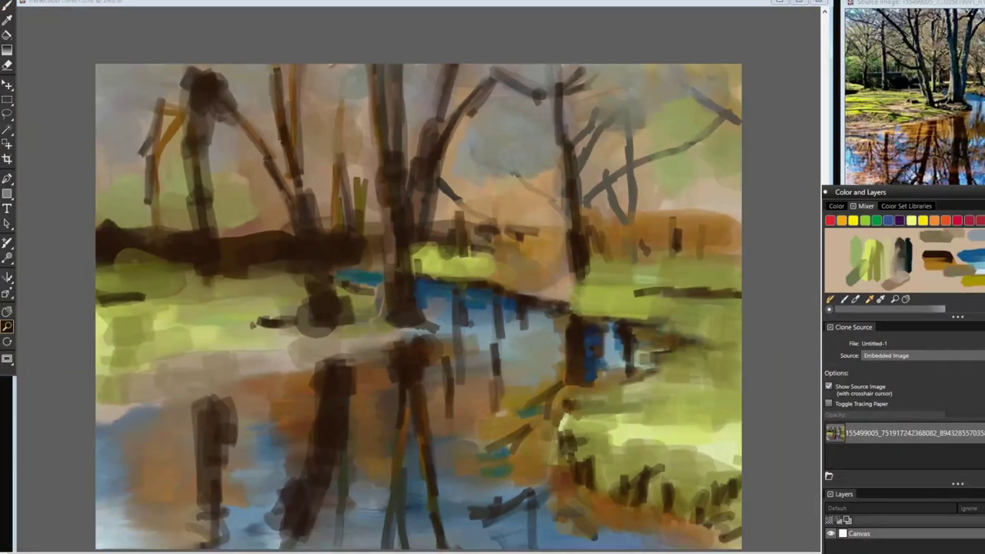
# Step: Paint an ochre vertical patch on the far bank and muted grey-blue strokes in the sky between the central and right trees
pyautogui.hotkey('ctrl', '+')
pyautogui.hotkey('ctrl', '+')
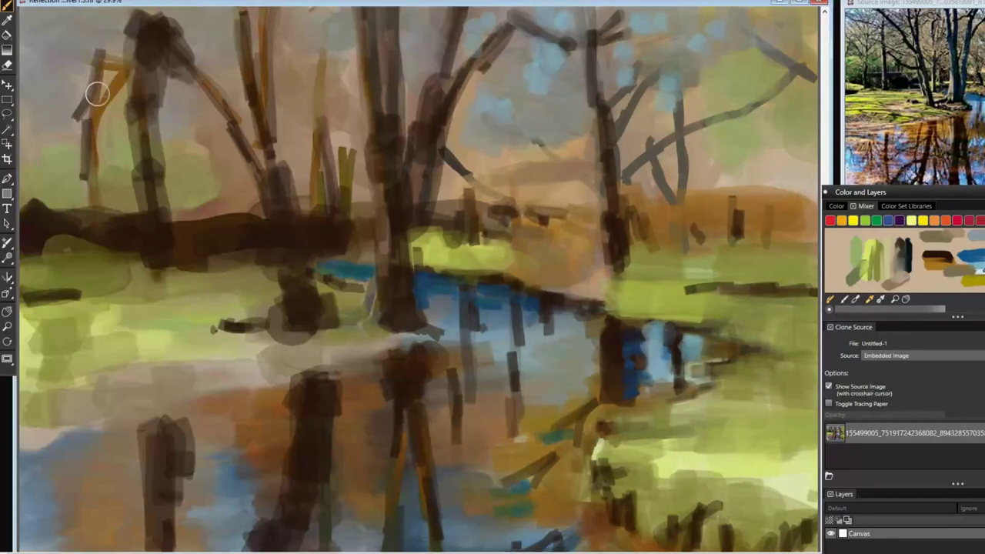
pyautogui.moveTo(514, 230); pyautogui.dragTo(526, 147)
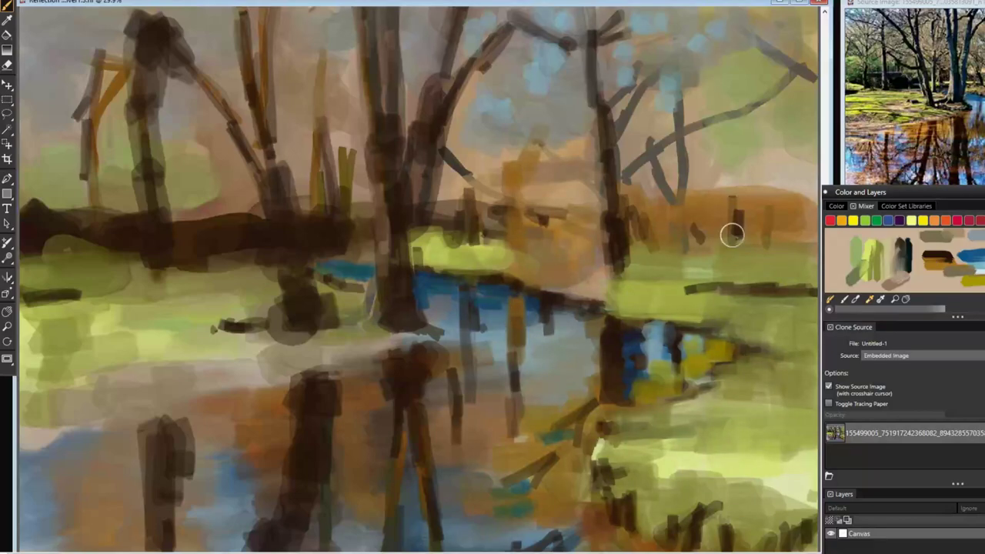
pyautogui.moveTo(469, 208); pyautogui.dragTo(500, 100)
pyautogui.moveTo(523, 147); pyautogui.dragTo(569, 85)
pyautogui.moveTo(500, 185); pyautogui.dragTo(569, 95)
pyautogui.moveTo(491, 108)
pyautogui.mouseDown()
pyautogui.moveTo(458, 154)
pyautogui.moveTo(479, 81)
pyautogui.mouseUp()
# Step: Layer brown-ochre strokes over the left bank's grass, the shoreline and the river's left-hand reflections
pyautogui.moveTo(62, 293); pyautogui.dragTo(262, 274)
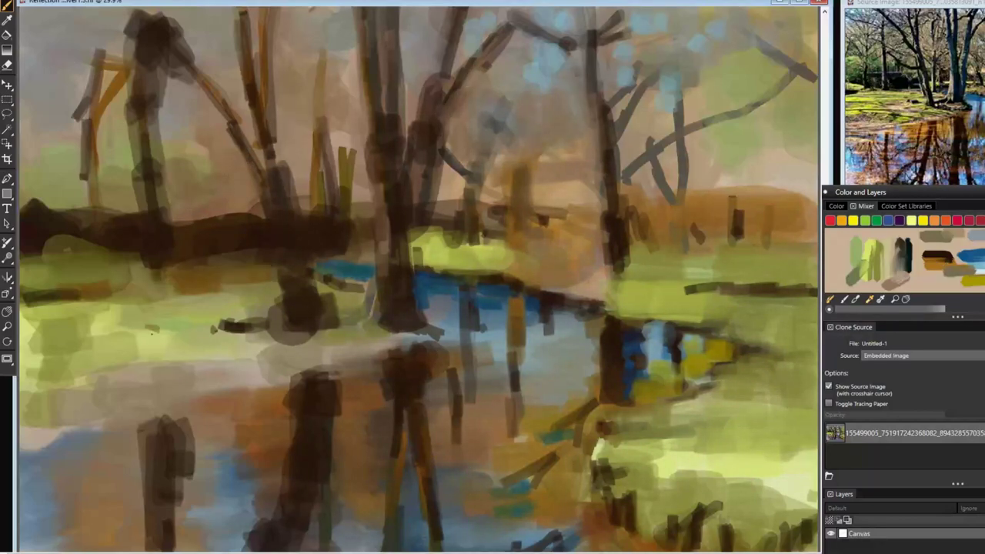
pyautogui.moveTo(30, 339); pyautogui.dragTo(270, 307)
pyautogui.moveTo(31, 389); pyautogui.dragTo(266, 354)
pyautogui.moveTo(74, 431)
pyautogui.mouseDown()
pyautogui.moveTo(77, 493)
pyautogui.moveTo(108, 454)
pyautogui.mouseUp()
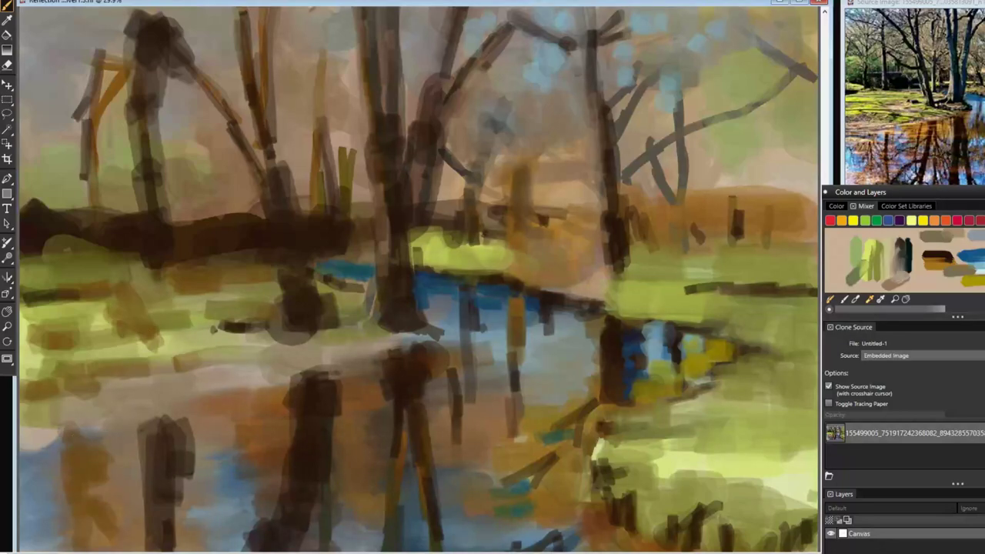
pyautogui.moveTo(31, 454); pyautogui.dragTo(85, 431)
# Step: Add translucent brown-ochre strokes for twigs and foliage among the upper branches of all the trees
pyautogui.moveTo(46, 46)
pyautogui.mouseDown()
pyautogui.moveTo(88, 192)
pyautogui.moveTo(100, 15)
pyautogui.mouseUp()
pyautogui.moveTo(262, 23); pyautogui.dragTo(339, 69)
pyautogui.moveTo(185, 15); pyautogui.dragTo(231, 70)
pyautogui.moveTo(316, 12); pyautogui.dragTo(323, 92)
pyautogui.moveTo(616, 77); pyautogui.dragTo(762, 23)
pyautogui.moveTo(677, 62); pyautogui.dragTo(800, 12)
pyautogui.moveTo(577, 85); pyautogui.dragTo(596, 65)
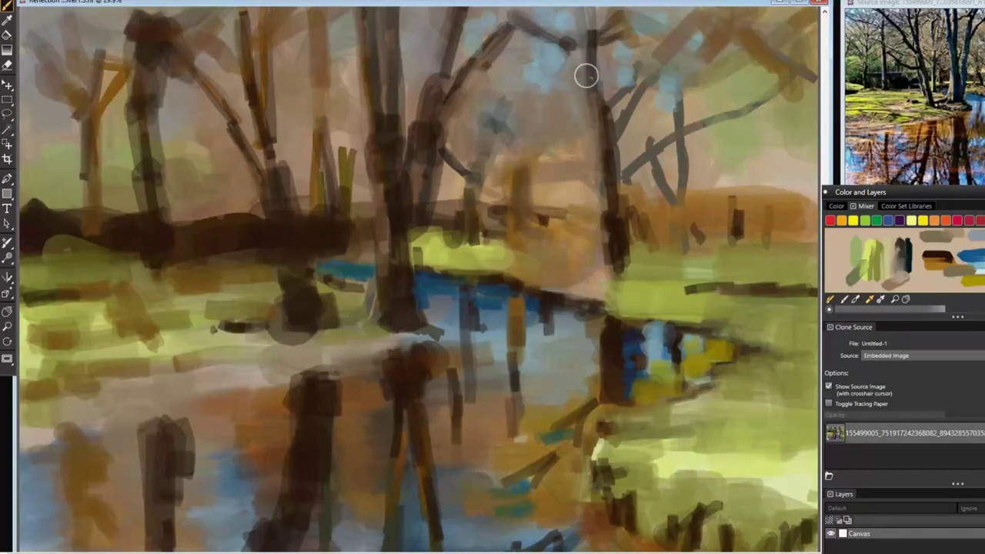
pyautogui.moveTo(539, 47); pyautogui.dragTo(408, 93)
pyautogui.moveTo(277, 31); pyautogui.dragTo(357, 103)
# Step: Paint diagonal brown-ochre reflection strokes across the river from the left trunks to the right bank
pyautogui.moveTo(208, 424); pyautogui.dragTo(293, 384)
pyautogui.moveTo(338, 412); pyautogui.dragTo(358, 446)
pyautogui.moveTo(108, 447); pyautogui.dragTo(230, 381)
pyautogui.moveTo(23, 484); pyautogui.dragTo(61, 431)
pyautogui.moveTo(493, 439); pyautogui.dragTo(573, 327)
pyautogui.moveTo(511, 468); pyautogui.dragTo(585, 388)
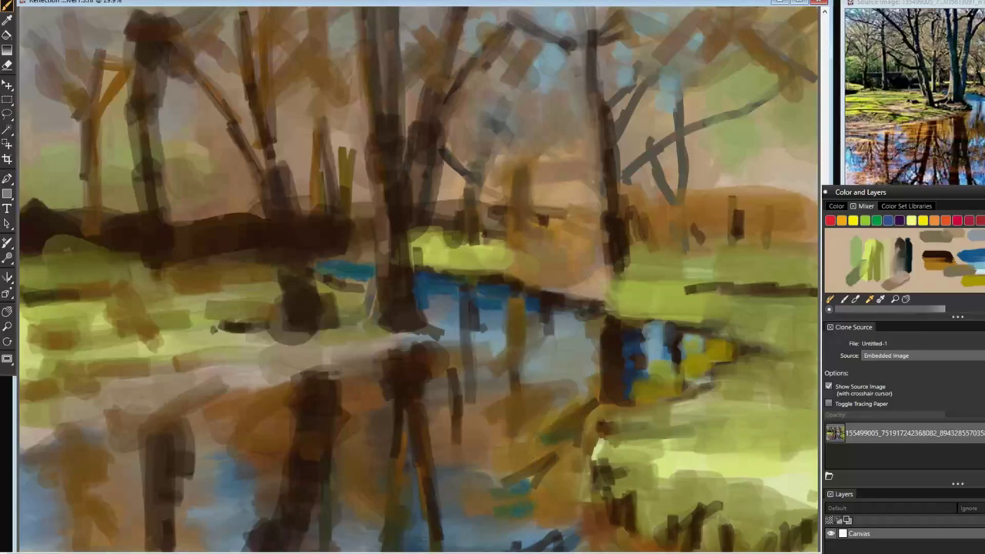
pyautogui.moveTo(558, 496); pyautogui.dragTo(598, 419)
pyautogui.moveTo(461, 483); pyautogui.dragTo(524, 450)
# Step: Lay beige-grey strokes along the left shoreline and refresh the yellow-green grass on the left, right and far banks
pyautogui.moveTo(435, 342); pyautogui.dragTo(351, 315)
pyautogui.moveTo(362, 273); pyautogui.dragTo(266, 312)
pyautogui.moveTo(235, 331)
pyautogui.mouseDown()
pyautogui.moveTo(162, 323)
pyautogui.moveTo(112, 347)
pyautogui.moveTo(31, 308)
pyautogui.moveTo(177, 282)
pyautogui.moveTo(273, 285)
pyautogui.mouseUp()
pyautogui.moveTo(585, 300); pyautogui.dragTo(695, 304)
pyautogui.moveTo(515, 256)
pyautogui.mouseDown()
pyautogui.moveTo(434, 260)
pyautogui.moveTo(522, 256)
pyautogui.mouseUp()
# Step: Add muted grey-blue strokes across the far bank and along the top of the dark brown band
pyautogui.moveTo(604, 254)
pyautogui.mouseDown()
pyautogui.moveTo(574, 257)
pyautogui.moveTo(600, 227)
pyautogui.mouseUp()
pyautogui.moveTo(547, 207); pyautogui.dragTo(600, 202)
pyautogui.moveTo(427, 207); pyautogui.dragTo(462, 199)
pyautogui.moveTo(377, 208); pyautogui.dragTo(65, 218)
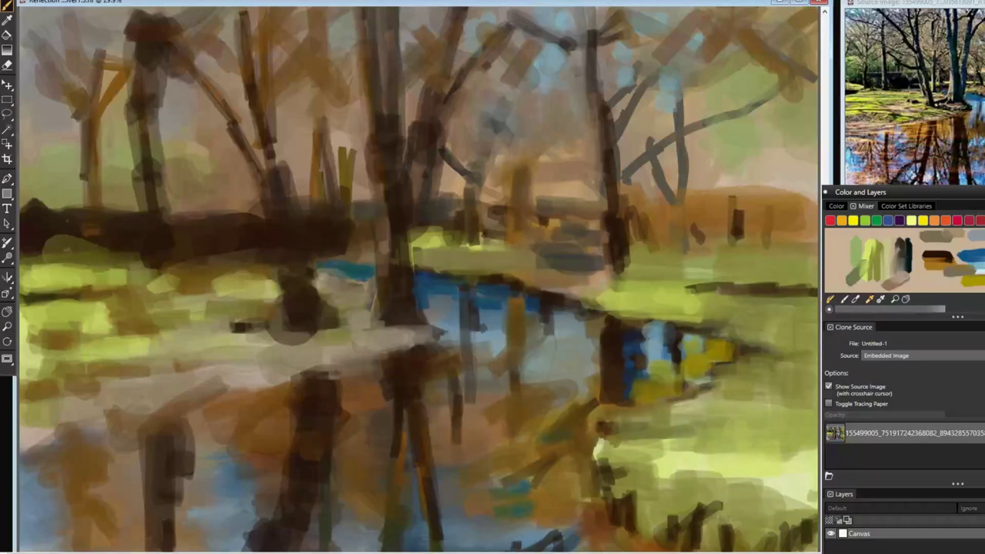
# Step: Layer deeper green and orange foliage behind the left trees and warm orange over the far right bank
pyautogui.moveTo(121, 174)
pyautogui.mouseDown()
pyautogui.moveTo(116, 131)
pyautogui.moveTo(27, 166)
pyautogui.mouseUp()
pyautogui.moveTo(77, 123); pyautogui.dragTo(46, 154)
pyautogui.moveTo(23, 207); pyautogui.dragTo(81, 169)
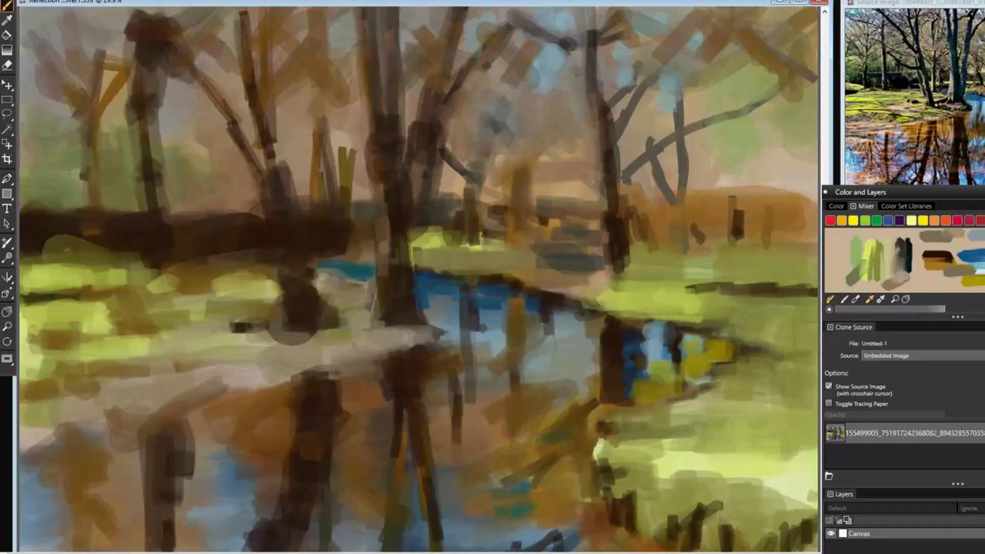
pyautogui.moveTo(31, 127); pyautogui.dragTo(35, 180)
pyautogui.moveTo(61, 169)
pyautogui.mouseDown()
pyautogui.moveTo(85, 188)
pyautogui.moveTo(192, 184)
pyautogui.mouseUp()
pyautogui.moveTo(681, 231); pyautogui.dragTo(757, 189)
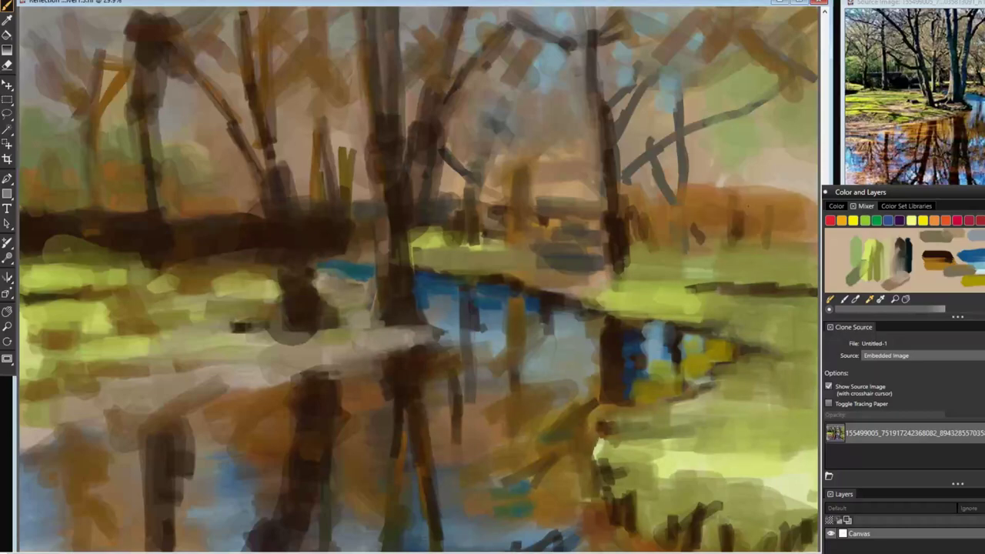
# Step: Dab light yellow-green highlights into the upper right and left foliage and onto both grassy banks
pyautogui.moveTo(800, 114); pyautogui.dragTo(743, 62)
pyautogui.moveTo(777, 31); pyautogui.dragTo(727, 62)
pyautogui.moveTo(792, 48); pyautogui.dragTo(704, 77)
pyautogui.moveTo(31, 138); pyautogui.dragTo(70, 131)
pyautogui.moveTo(84, 146); pyautogui.dragTo(231, 146)
pyautogui.moveTo(162, 269); pyautogui.dragTo(230, 261)
pyautogui.moveTo(607, 435); pyautogui.dragTo(719, 412)
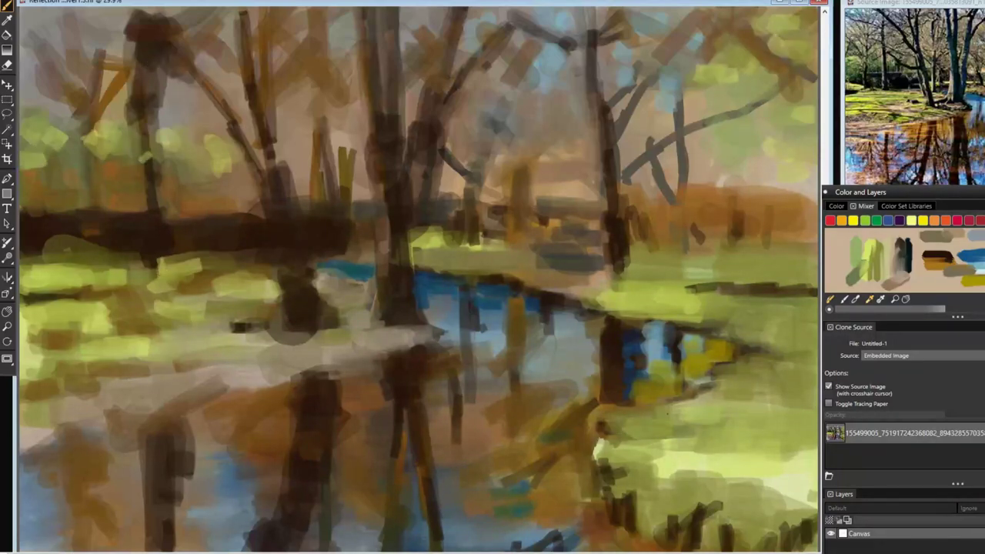
# Step: Add green and brown strokes to the right bank and warm the right trunk and upper branches with ochre-brown
pyautogui.moveTo(661, 400); pyautogui.dragTo(808, 354)
pyautogui.moveTo(754, 324)
pyautogui.mouseDown()
pyautogui.moveTo(793, 312)
pyautogui.moveTo(688, 295)
pyautogui.mouseUp()
pyautogui.moveTo(592, 274); pyautogui.dragTo(628, 266)
pyautogui.moveTo(607, 207); pyautogui.dragTo(615, 62)
pyautogui.moveTo(562, 77); pyautogui.dragTo(569, 43)
pyautogui.moveTo(470, 69); pyautogui.dragTo(466, 11)
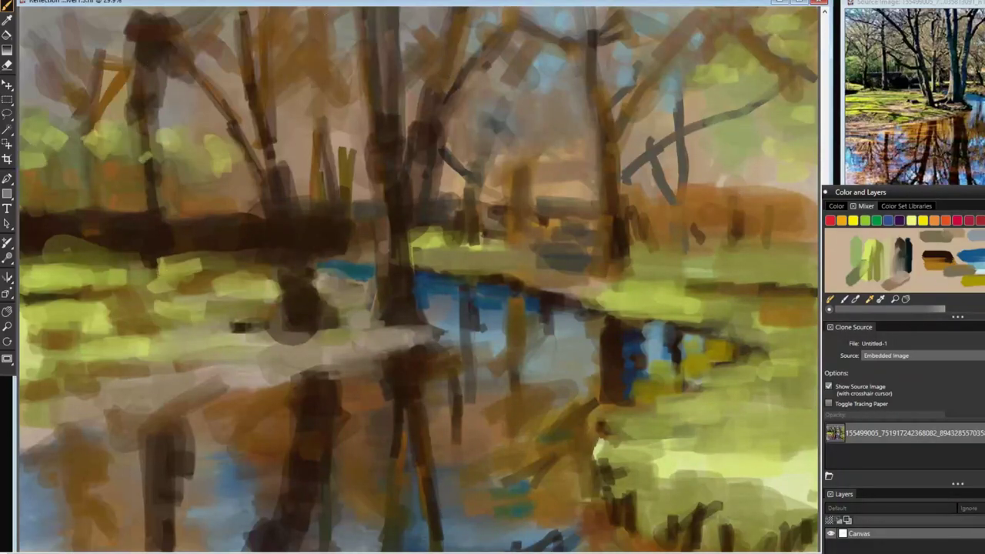
# Step: Deepen the central and left tree trunks and their water reflections with near-black green strokes, warming parts of the central reflection with ochre-brown
pyautogui.moveTo(108, 46); pyautogui.dragTo(92, 11)
pyautogui.moveTo(404, 446); pyautogui.dragTo(404, 354)
pyautogui.moveTo(496, 435); pyautogui.dragTo(500, 416)
pyautogui.moveTo(357, 531)
pyautogui.mouseDown()
pyautogui.moveTo(351, 481)
pyautogui.moveTo(361, 393)
pyautogui.mouseUp()
pyautogui.moveTo(342, 500); pyautogui.dragTo(339, 408)
pyautogui.moveTo(400, 296); pyautogui.dragTo(385, 169)
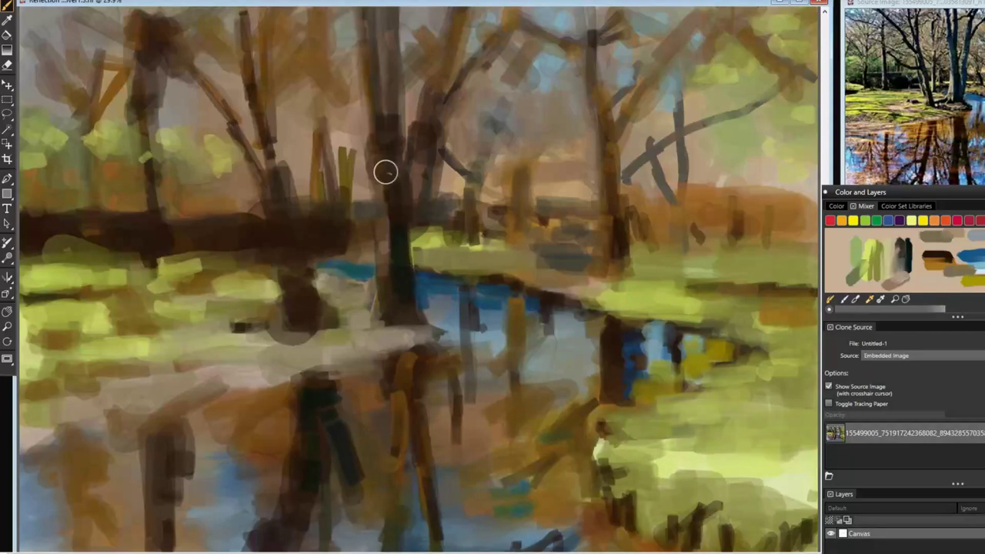
pyautogui.moveTo(393, 215); pyautogui.dragTo(393, 61)
pyautogui.moveTo(273, 107); pyautogui.dragTo(277, 212)
# Step: Add dark green accents to the rock on the left bank, the far bank's waterline and the right bank's shaded edges
pyautogui.moveTo(239, 323); pyautogui.dragTo(273, 322)
pyautogui.moveTo(661, 311); pyautogui.dragTo(804, 350)
pyautogui.moveTo(770, 342); pyautogui.dragTo(731, 331)
pyautogui.moveTo(416, 293); pyautogui.dragTo(562, 254)
pyautogui.moveTo(600, 493); pyautogui.dragTo(639, 457)
pyautogui.moveTo(650, 531); pyautogui.dragTo(705, 547)
# Step: Strengthen the central trunks' reflections with dark vertical strokes and add blue-grey strokes to the water below and beside them
pyautogui.hotkey('ctrl', '-')
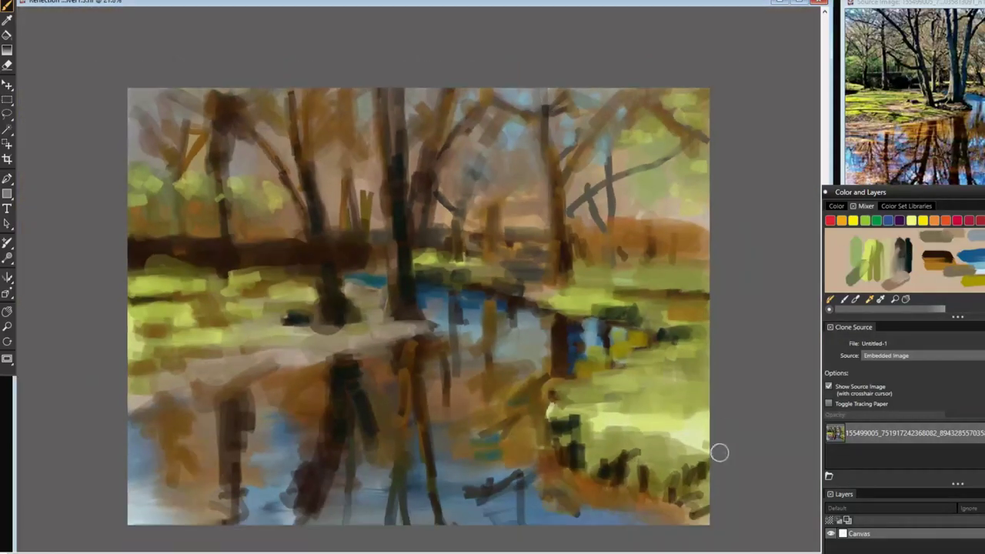
pyautogui.moveTo(254, 524); pyautogui.dragTo(300, 477)
pyautogui.moveTo(362, 485); pyautogui.dragTo(347, 454)
pyautogui.moveTo(369, 516); pyautogui.dragTo(377, 462)
pyautogui.moveTo(407, 523)
pyautogui.mouseDown()
pyautogui.moveTo(409, 370)
pyautogui.moveTo(431, 321)
pyautogui.moveTo(462, 369)
pyautogui.mouseUp()
pyautogui.moveTo(500, 323); pyautogui.dragTo(504, 408)
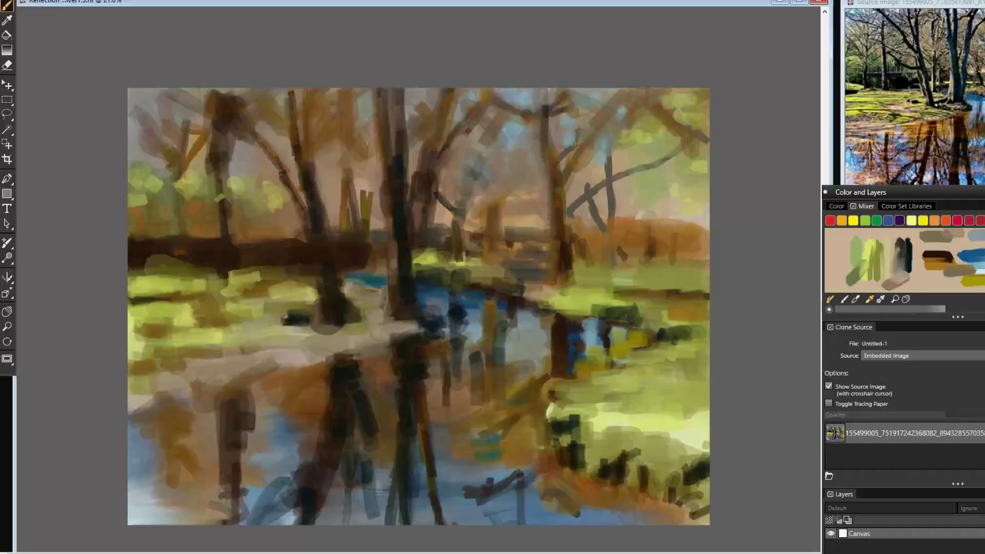
pyautogui.moveTo(431, 515); pyautogui.dragTo(427, 454)
# Step: Paint dark strokes for the right tree's curved reflection and the branch reflections beside the near right bank
pyautogui.moveTo(539, 524); pyautogui.dragTo(531, 461)
pyautogui.moveTo(585, 523); pyautogui.dragTo(569, 469)
pyautogui.moveTo(523, 508); pyautogui.dragTo(531, 408)
pyautogui.moveTo(570, 374); pyautogui.dragTo(528, 407)
pyautogui.moveTo(517, 429); pyautogui.dragTo(482, 457)
pyautogui.moveTo(409, 519); pyautogui.dragTo(409, 454)
pyautogui.moveTo(416, 412); pyautogui.dragTo(443, 432)
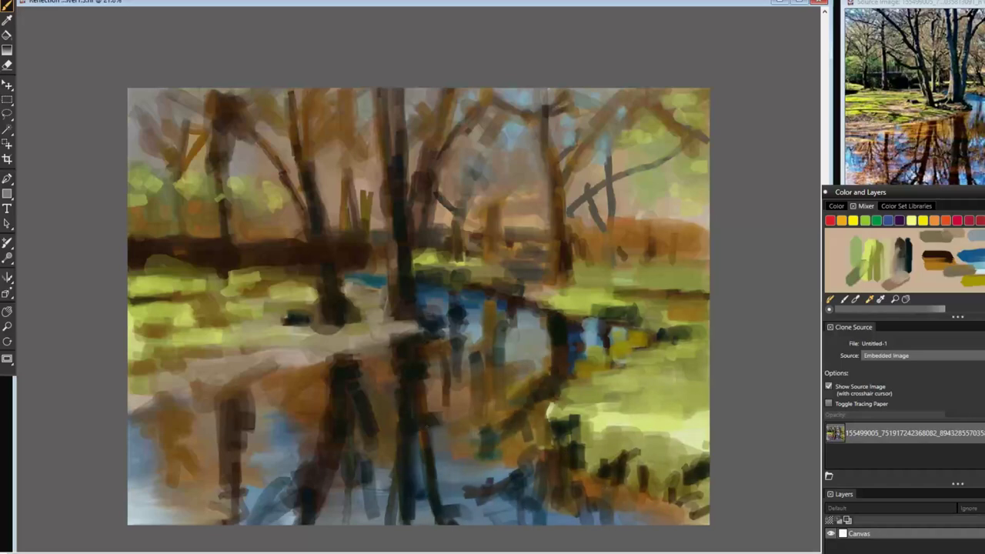
pyautogui.moveTo(434, 377); pyautogui.dragTo(451, 411)
# Step: Darken the reflections of the left-hand trees and the far-left trunk with near-black green strokes
pyautogui.moveTo(373, 523); pyautogui.dragTo(346, 393)
pyautogui.moveTo(168, 462); pyautogui.dragTo(172, 407)
pyautogui.moveTo(169, 483); pyautogui.dragTo(171, 390)
pyautogui.moveTo(185, 257)
pyautogui.mouseDown()
pyautogui.moveTo(179, 132)
pyautogui.moveTo(157, 88)
pyautogui.mouseUp()
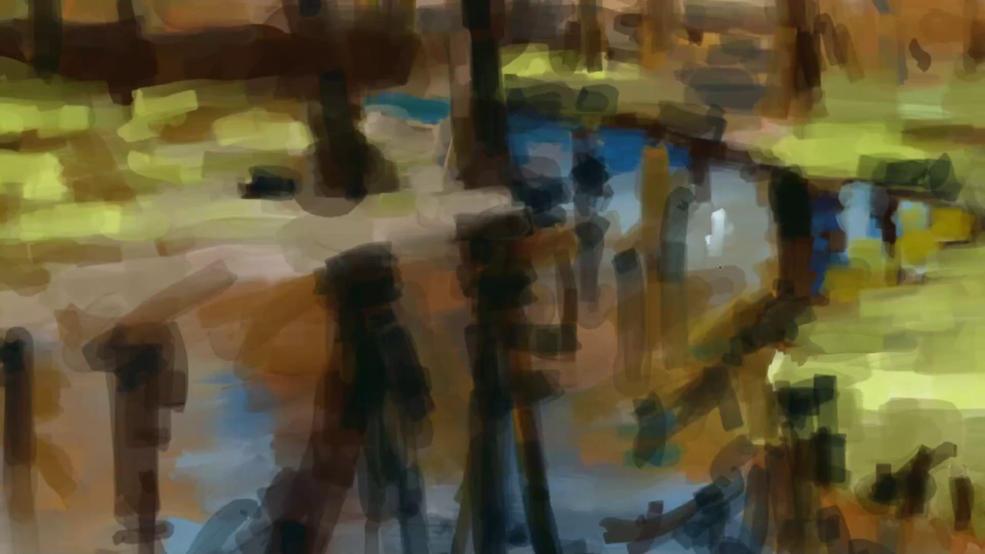
# Step: Dab a white sky highlight into the middle of the river and compare the painting with the source using tracing paper
pyautogui.moveTo(714, 228); pyautogui.dragTo(736, 218)
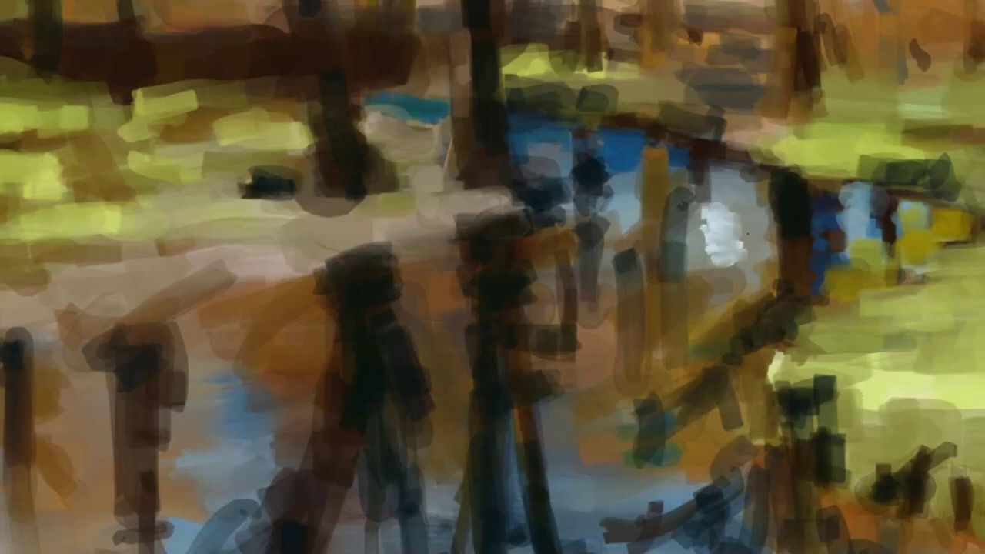
pyautogui.moveTo(748, 235); pyautogui.dragTo(735, 197)
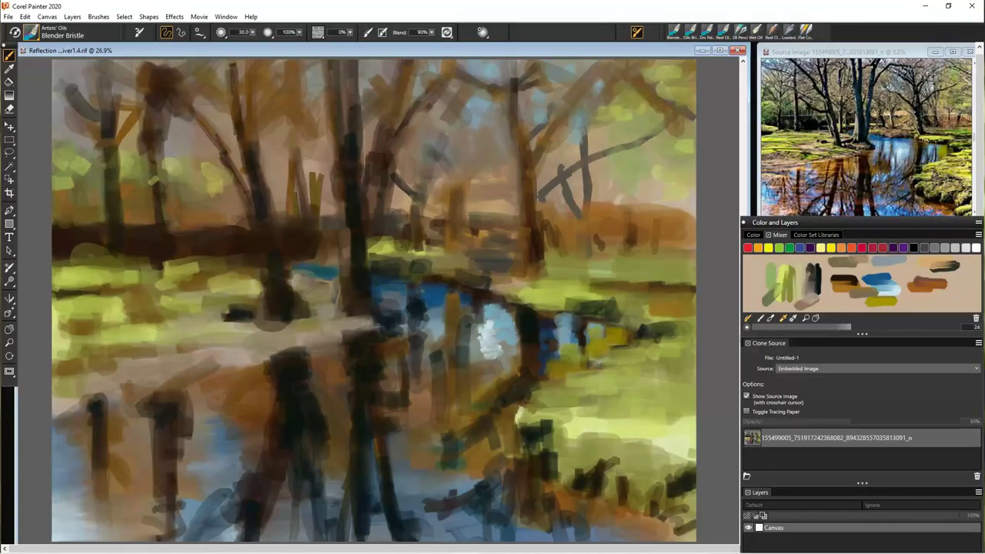
pyautogui.hotkey('ctrl', 't')
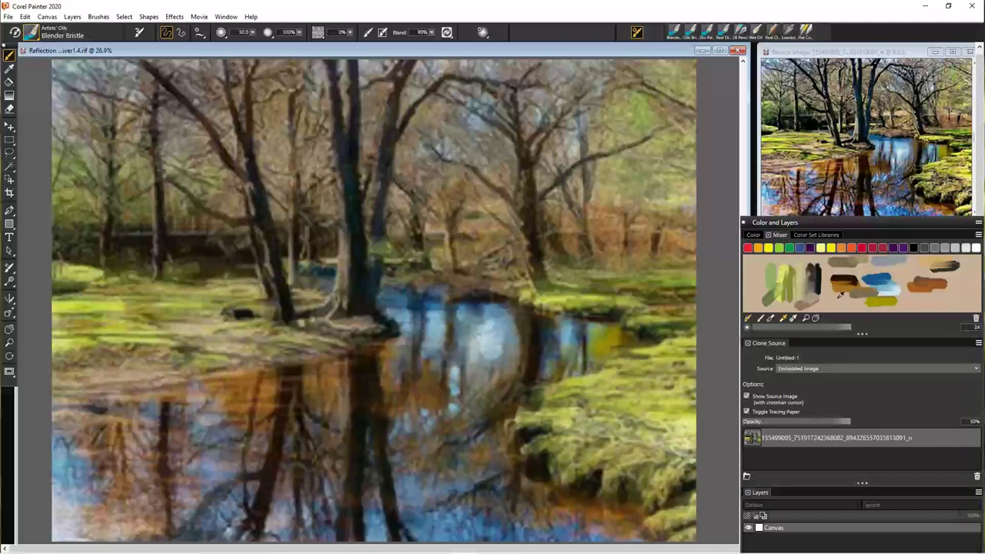
pyautogui.hotkey('ctrl', 't')
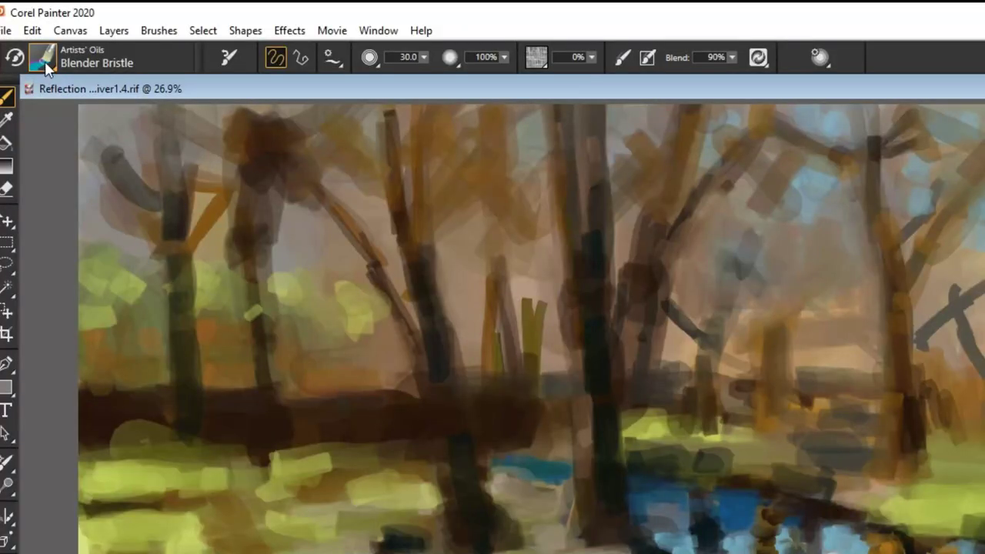
# Step: Switch to the Artists' Oils Bristle Brush and paint solid orange reflection strokes on the central river water
pyautogui.click(32, 34)
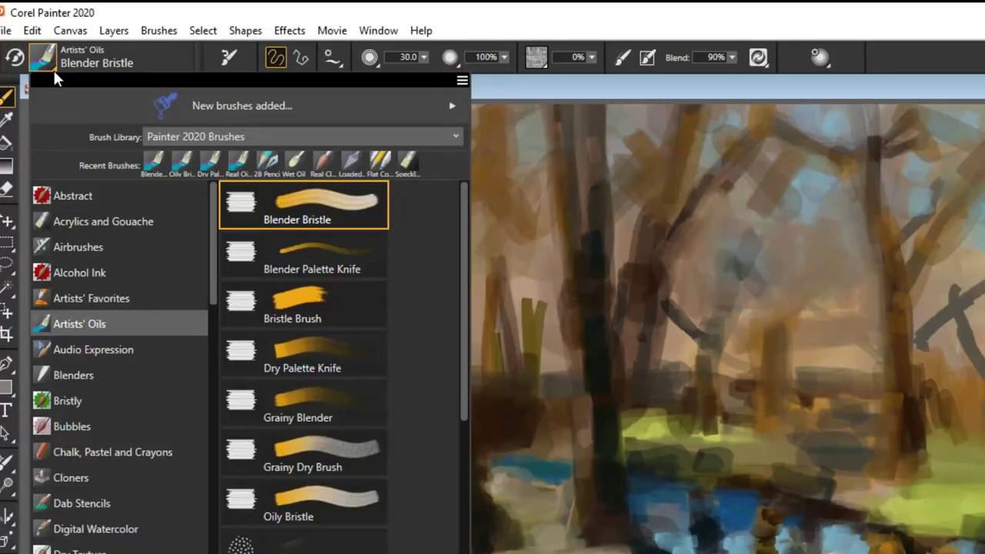
pyautogui.click(331, 300)
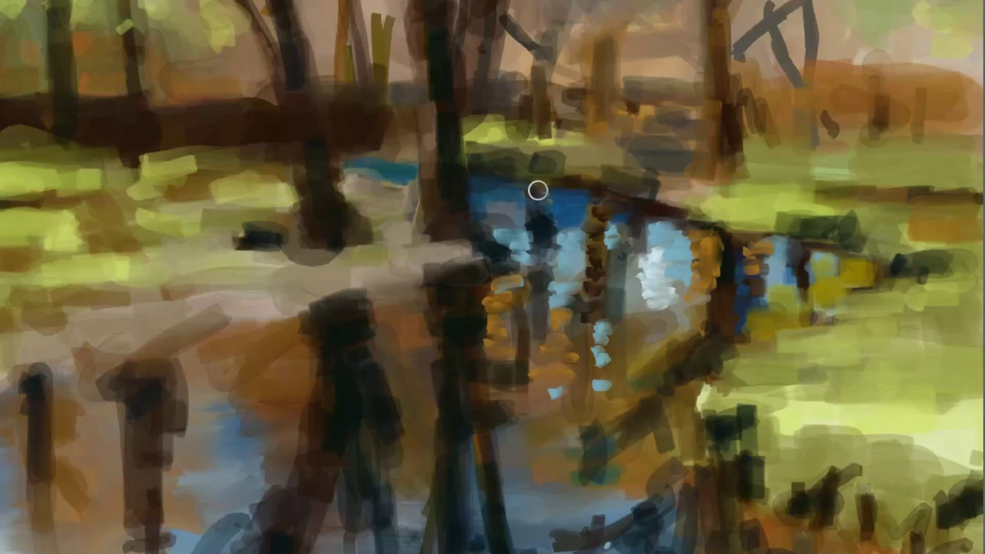
pyautogui.moveTo(706, 243); pyautogui.dragTo(703, 274)
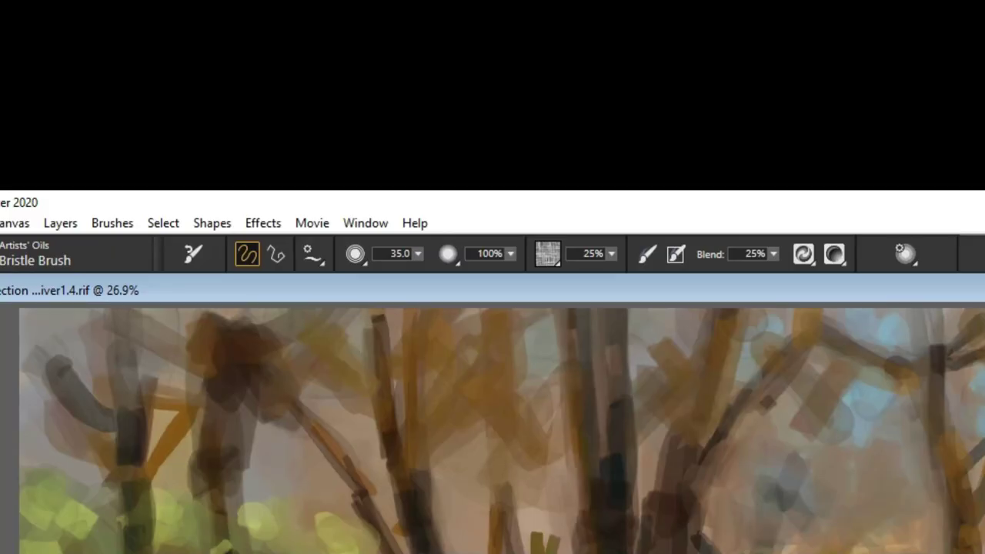
pyautogui.click(510, 254)
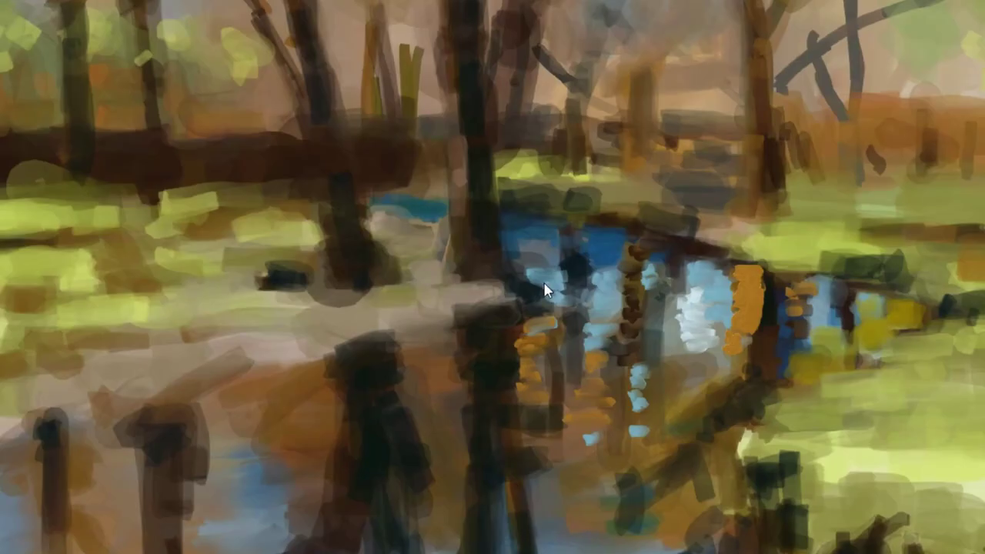
pyautogui.moveTo(548, 286)
pyautogui.mouseDown()
pyautogui.moveTo(525, 385)
pyautogui.moveTo(588, 367)
pyautogui.moveTo(597, 407)
pyautogui.mouseUp()
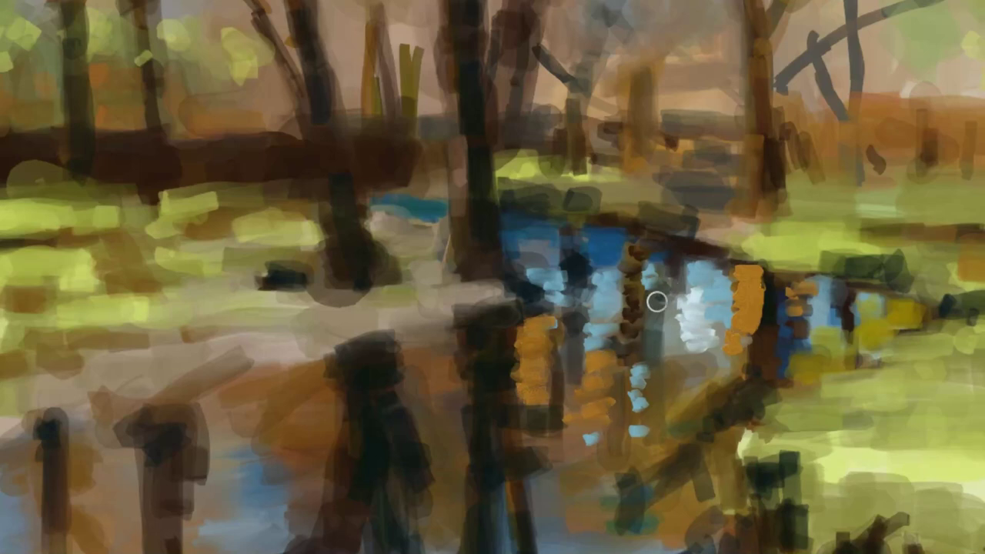
# Step: Fill the bright middle stretch of the river with light-blue strokes, extending them across to the yellow reflection at the right bank
pyautogui.moveTo(614, 266); pyautogui.dragTo(609, 241)
pyautogui.moveTo(531, 253); pyautogui.dragTo(542, 263)
pyautogui.moveTo(654, 270); pyautogui.dragTo(658, 281)
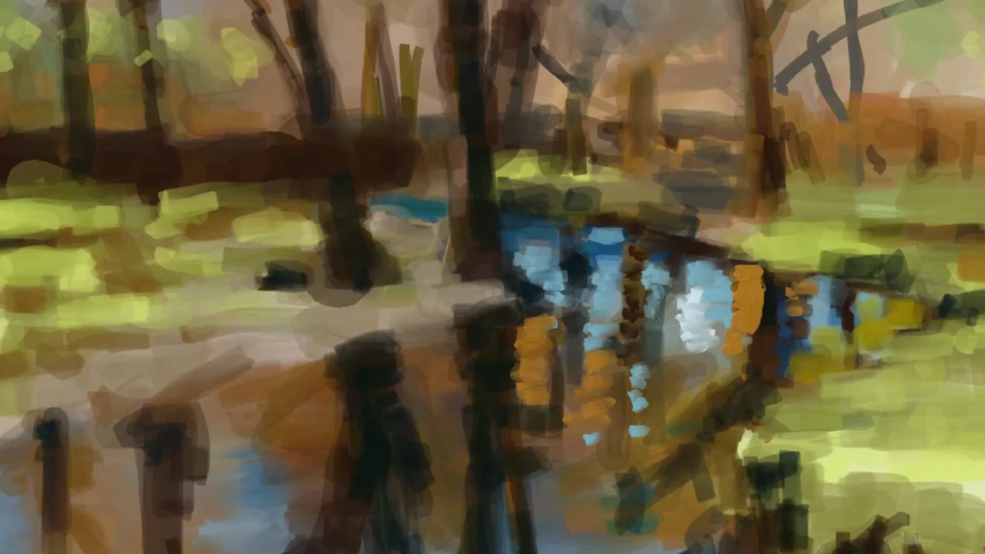
pyautogui.moveTo(638, 425); pyautogui.dragTo(636, 381)
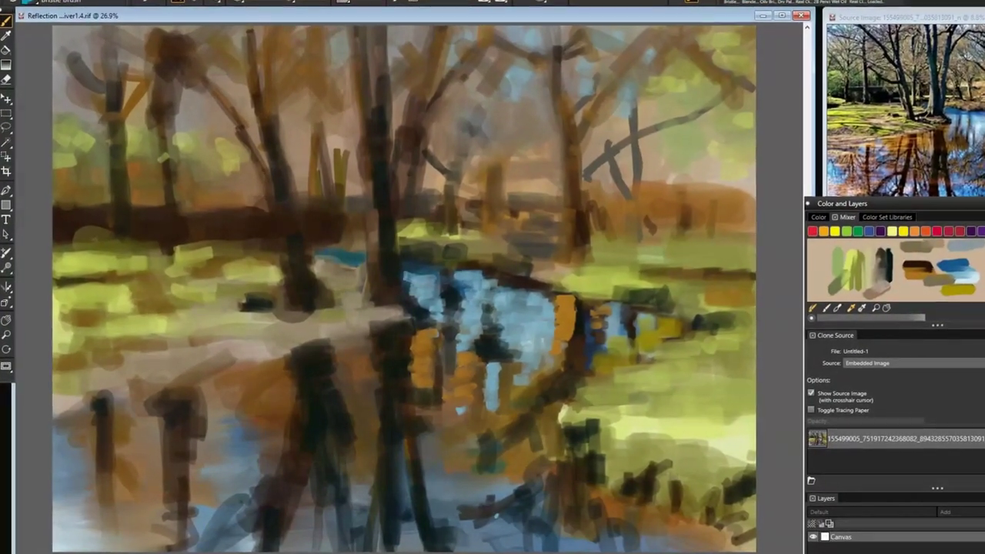
pyautogui.moveTo(643, 315)
pyautogui.mouseDown()
pyautogui.moveTo(539, 293)
pyautogui.moveTo(573, 286)
pyautogui.moveTo(500, 254)
pyautogui.moveTo(554, 269)
pyautogui.moveTo(515, 323)
pyautogui.moveTo(493, 308)
pyautogui.mouseUp()
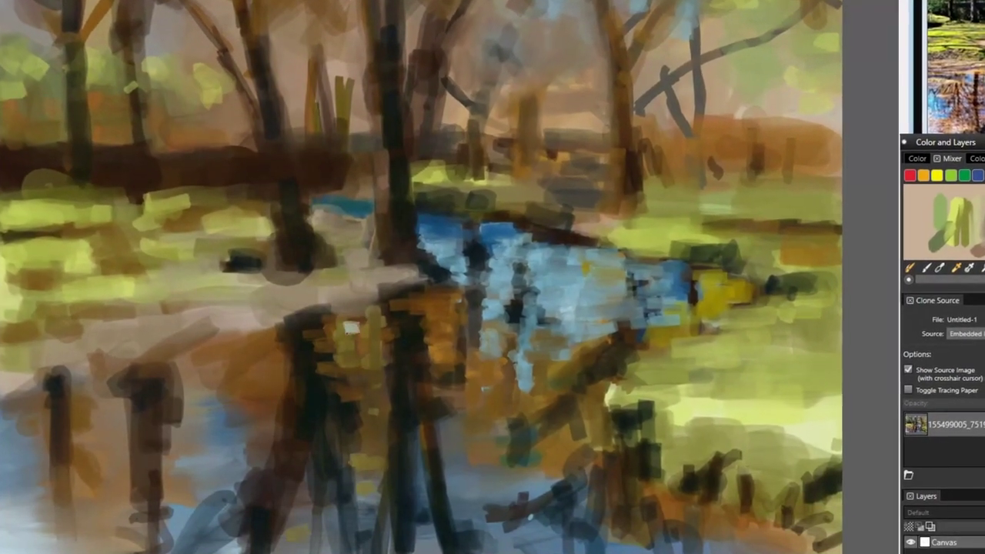
# Step: Add pale cream, orange and white reflection dabs to the water between and beside the main trunk reflections
pyautogui.moveTo(346, 327); pyautogui.dragTo(375, 356)
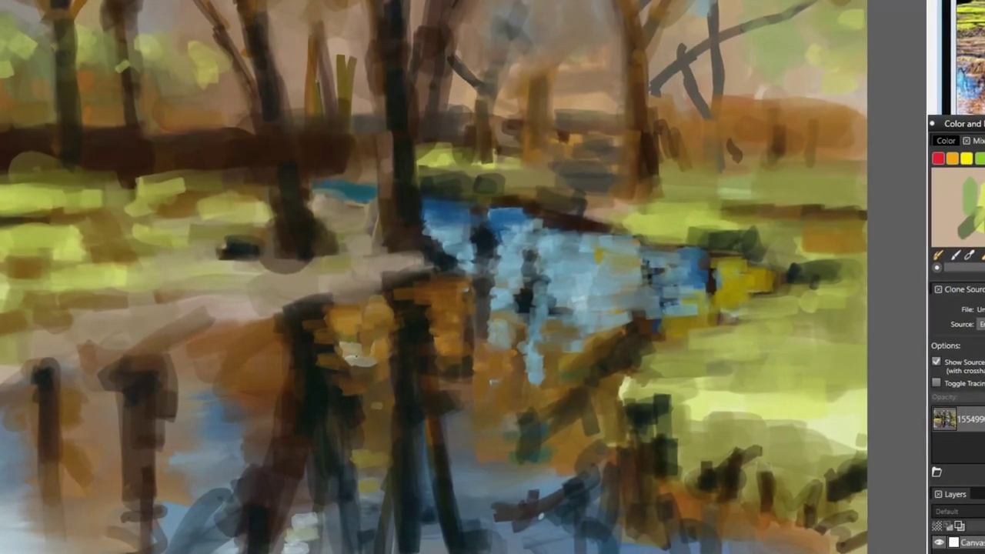
pyautogui.moveTo(224, 380); pyautogui.dragTo(238, 402)
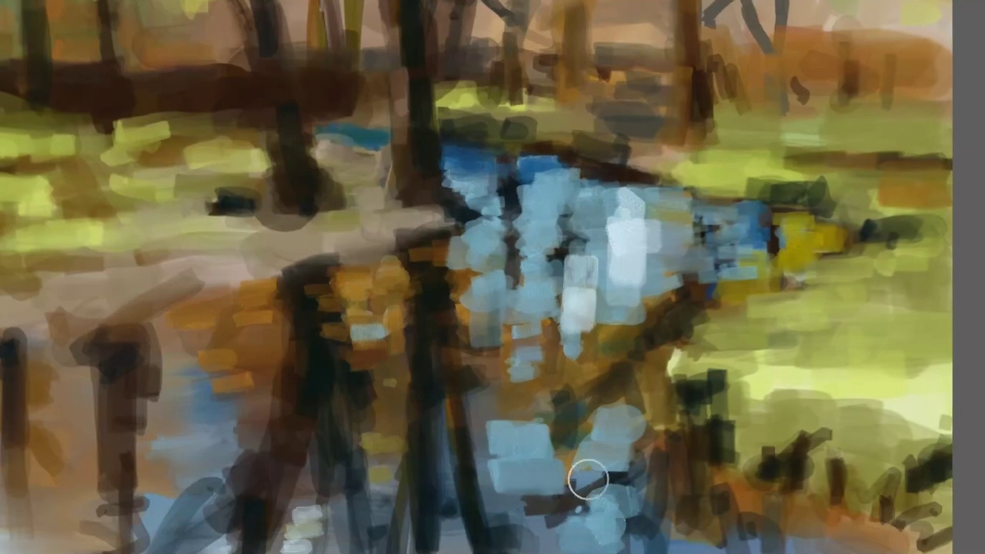
pyautogui.moveTo(300, 531); pyautogui.dragTo(275, 479)
# Step: Paint medium-blue sky patches into the lower-left river and the gaps between the dark trunk reflections
pyautogui.moveTo(184, 362)
pyautogui.mouseDown()
pyautogui.moveTo(192, 339)
pyautogui.moveTo(204, 339)
pyautogui.mouseUp()
pyautogui.moveTo(387, 347); pyautogui.dragTo(377, 462)
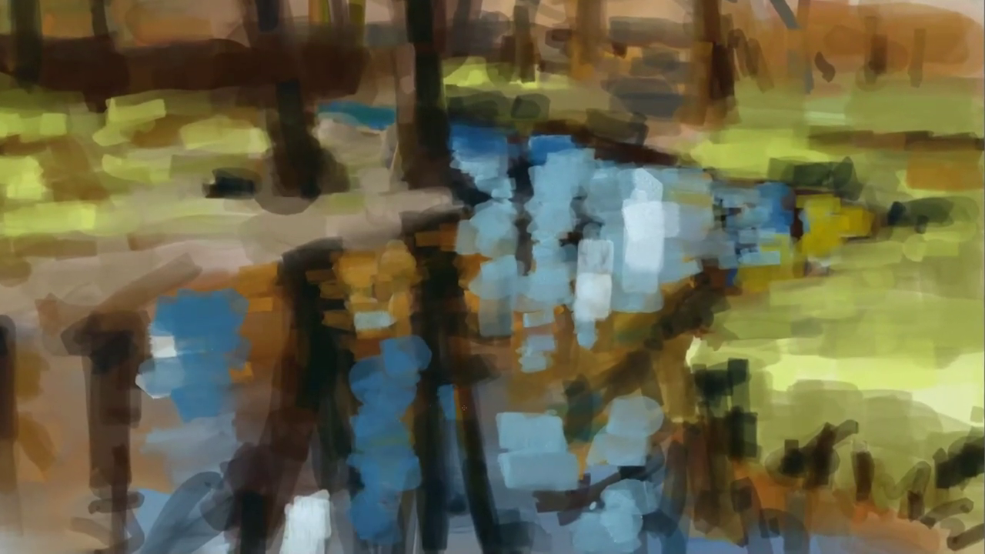
pyautogui.moveTo(308, 477); pyautogui.dragTo(303, 433)
pyautogui.moveTo(323, 369); pyautogui.dragTo(308, 539)
pyautogui.moveTo(139, 385); pyautogui.dragTo(356, 367)
pyautogui.moveTo(462, 384); pyautogui.dragTo(461, 462)
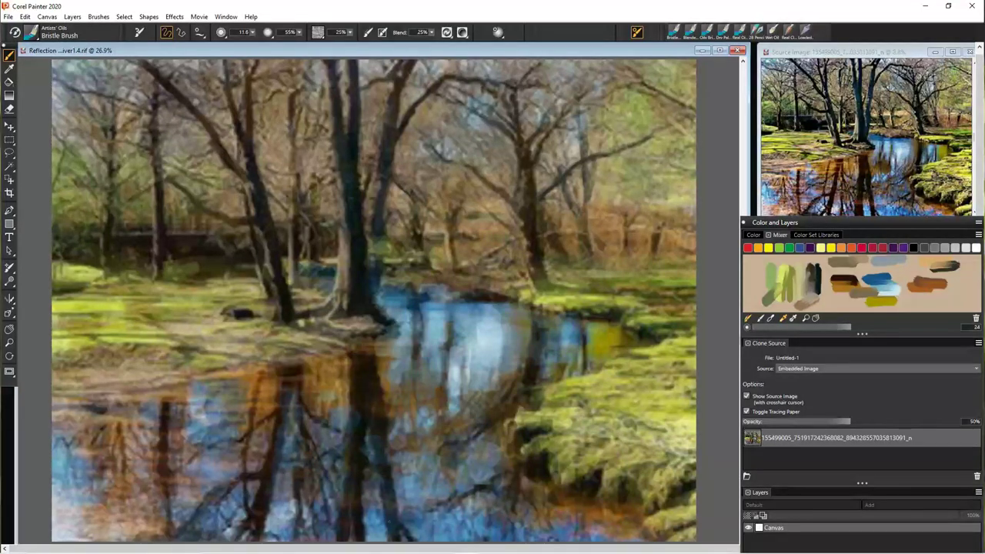
# Step: Hide the tracing paper and draw thin dark trunk and branch reflections across the lower and left parts of the river
pyautogui.hotkey('ctrl', 't')
pyautogui.moveTo(393, 415); pyautogui.dragTo(530, 538)
pyautogui.moveTo(570, 317); pyautogui.dragTo(578, 360)
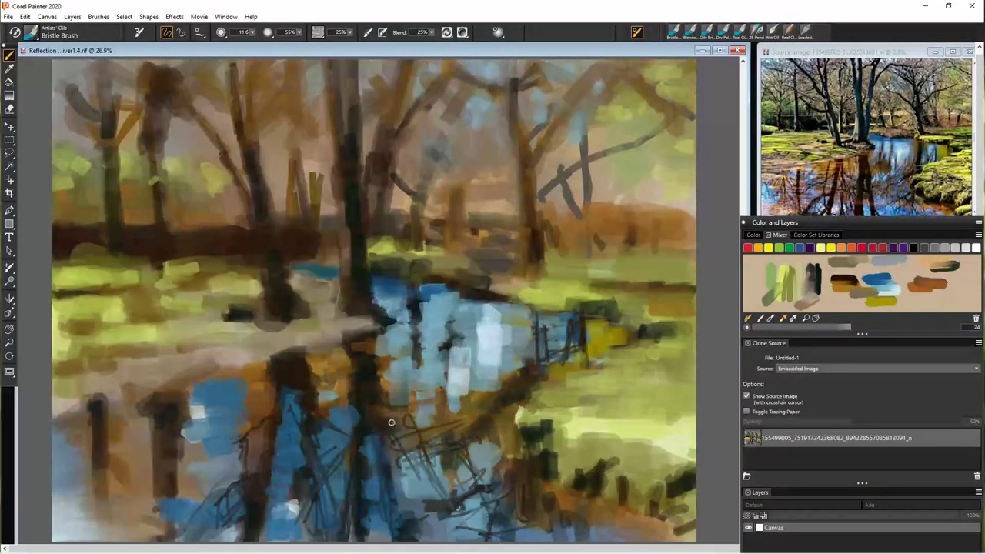
pyautogui.moveTo(316, 431); pyautogui.dragTo(338, 347)
pyautogui.moveTo(212, 408); pyautogui.dragTo(185, 508)
pyautogui.moveTo(108, 431)
pyautogui.mouseDown()
pyautogui.moveTo(142, 515)
pyautogui.moveTo(174, 539)
pyautogui.mouseUp()
pyautogui.moveTo(93, 427); pyautogui.dragTo(58, 454)
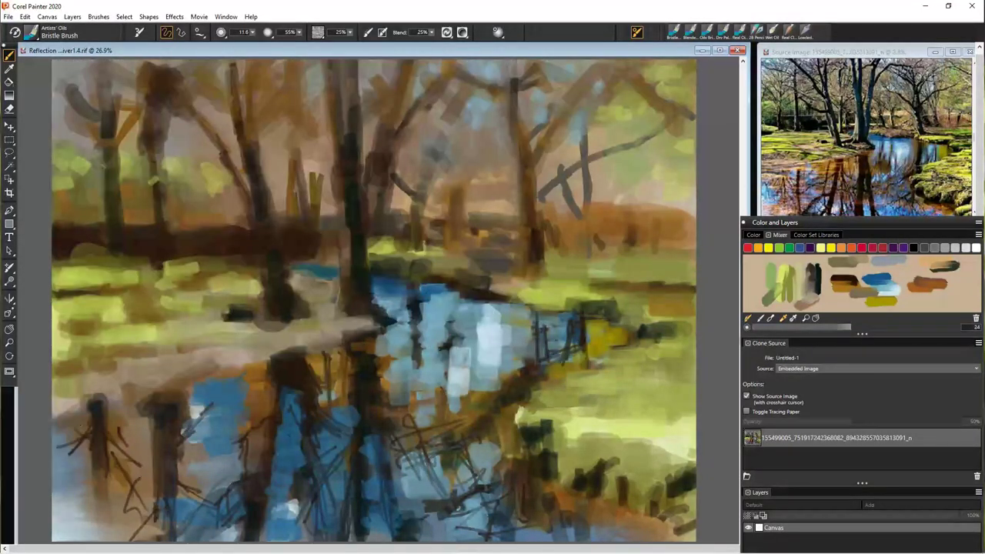
pyautogui.moveTo(58, 411); pyautogui.dragTo(135, 416)
# Step: Draw thin dark vertical lines for the mid-river reflections, the background post and the central trunk's edges
pyautogui.moveTo(416, 317); pyautogui.dragTo(444, 397)
pyautogui.moveTo(453, 293); pyautogui.dragTo(453, 377)
pyautogui.moveTo(460, 192); pyautogui.dragTo(461, 246)
pyautogui.moveTo(358, 60); pyautogui.dragTo(366, 267)
pyautogui.moveTo(379, 185); pyautogui.dragTo(379, 222)
# Step: Line in thin dark branches on the right tree and the upper central branches, plus the small tree stem between them
pyautogui.moveTo(400, 137); pyautogui.dragTo(442, 94)
pyautogui.moveTo(442, 84)
pyautogui.mouseDown()
pyautogui.moveTo(490, 74)
pyautogui.moveTo(514, 97)
pyautogui.mouseUp()
pyautogui.moveTo(539, 157)
pyautogui.mouseDown()
pyautogui.moveTo(533, 237)
pyautogui.moveTo(623, 68)
pyautogui.mouseUp()
pyautogui.moveTo(516, 88); pyautogui.dragTo(523, 135)
pyautogui.moveTo(430, 72); pyautogui.dragTo(508, 128)
pyautogui.moveTo(431, 198); pyautogui.dragTo(420, 238)
# Step: Draw thin dark trunks and branches on the left-of-centre trees and fine twigs along the canopy's top and upper right
pyautogui.moveTo(298, 177)
pyautogui.mouseDown()
pyautogui.moveTo(298, 227)
pyautogui.moveTo(297, 61)
pyautogui.mouseUp()
pyautogui.moveTo(203, 132); pyautogui.dragTo(277, 65)
pyautogui.moveTo(239, 103); pyautogui.dragTo(293, 60)
pyautogui.moveTo(474, 85); pyautogui.dragTo(536, 61)
pyautogui.moveTo(657, 84); pyautogui.dragTo(680, 67)
pyautogui.moveTo(593, 104); pyautogui.dragTo(616, 76)
pyautogui.moveTo(593, 143); pyautogui.dragTo(622, 100)
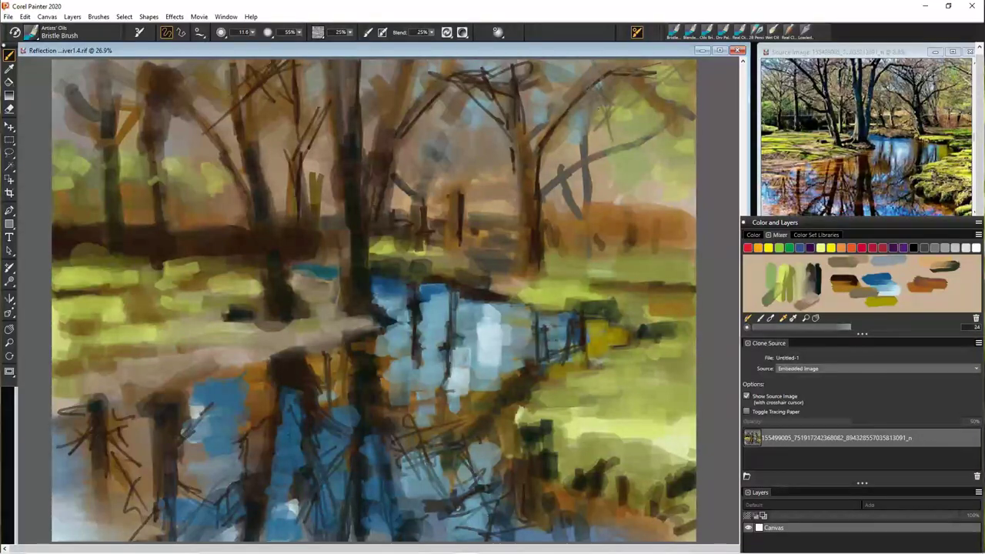
# Step: Scribble fine crossing twigs into the canopy above the river and the green foliage at the painting's upper right
pyautogui.moveTo(517, 71); pyautogui.dragTo(523, 97)
pyautogui.moveTo(465, 62)
pyautogui.mouseDown()
pyautogui.moveTo(500, 97)
pyautogui.moveTo(504, 145)
pyautogui.mouseUp()
pyautogui.moveTo(415, 98); pyautogui.dragTo(446, 130)
pyautogui.moveTo(614, 100); pyautogui.dragTo(631, 131)
pyautogui.moveTo(671, 137); pyautogui.dragTo(694, 208)
# Step: Scribble thin strokes over the far right bank, the dark background band and both grassy banks, and line the right tree's reflection
pyautogui.moveTo(548, 251); pyautogui.dragTo(613, 279)
pyautogui.moveTo(501, 271); pyautogui.dragTo(517, 258)
pyautogui.moveTo(219, 270); pyautogui.dragTo(251, 237)
pyautogui.moveTo(112, 330); pyautogui.dragTo(177, 327)
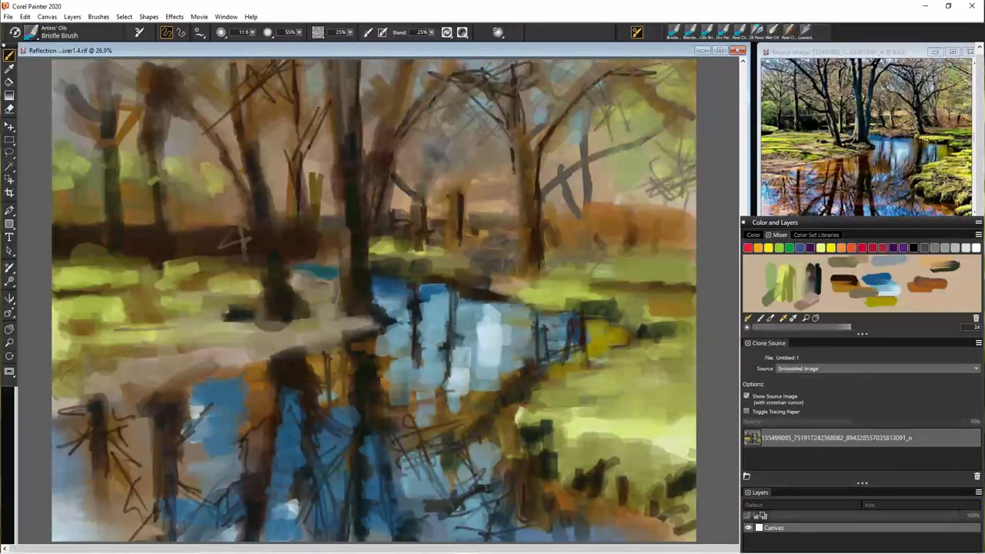
pyautogui.moveTo(569, 417); pyautogui.dragTo(631, 394)
pyautogui.moveTo(531, 306)
pyautogui.mouseDown()
pyautogui.moveTo(535, 366)
pyautogui.moveTo(538, 358)
pyautogui.mouseUp()
# Step: Add thin dark branch lines to the far-left tree and reinforce the upper left and central trunks with dark contour strokes
pyautogui.moveTo(58, 80); pyautogui.dragTo(100, 123)
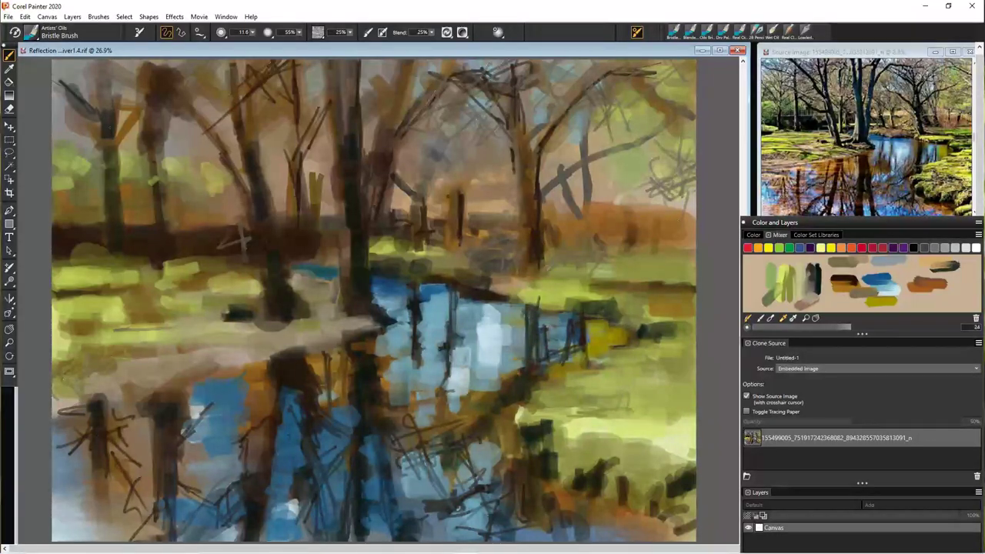
pyautogui.moveTo(131, 60); pyautogui.dragTo(143, 73)
pyautogui.moveTo(219, 60); pyautogui.dragTo(242, 106)
pyautogui.moveTo(262, 60); pyautogui.dragTo(265, 146)
pyautogui.moveTo(331, 60)
pyautogui.mouseDown()
pyautogui.moveTo(338, 117)
pyautogui.moveTo(356, 104)
pyautogui.mouseUp()
pyautogui.moveTo(343, 80); pyautogui.dragTo(345, 133)
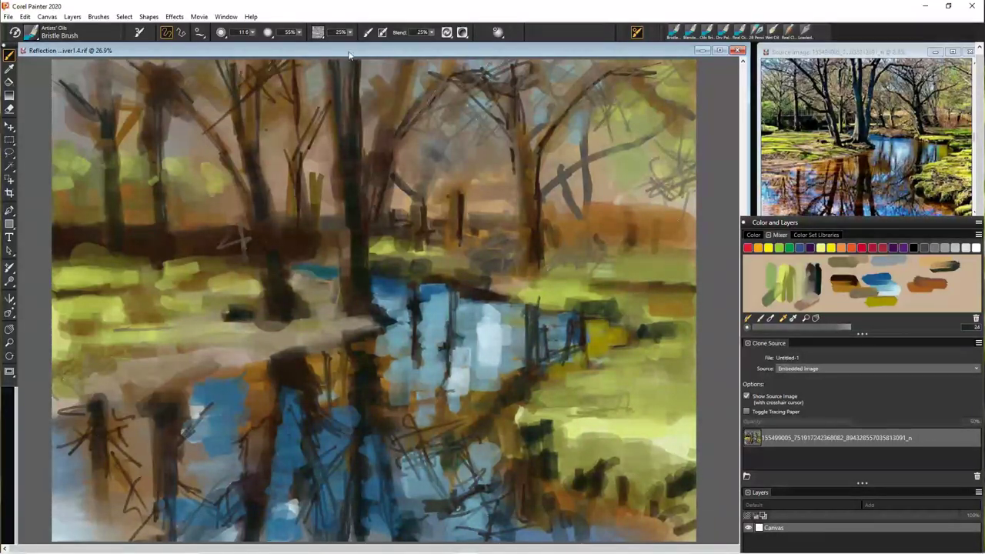
# Step: Show the tracing paper, trace branches, background stems and right-bank edges with thin dark lines, and hide it again
pyautogui.hotkey('ctrl', 't')
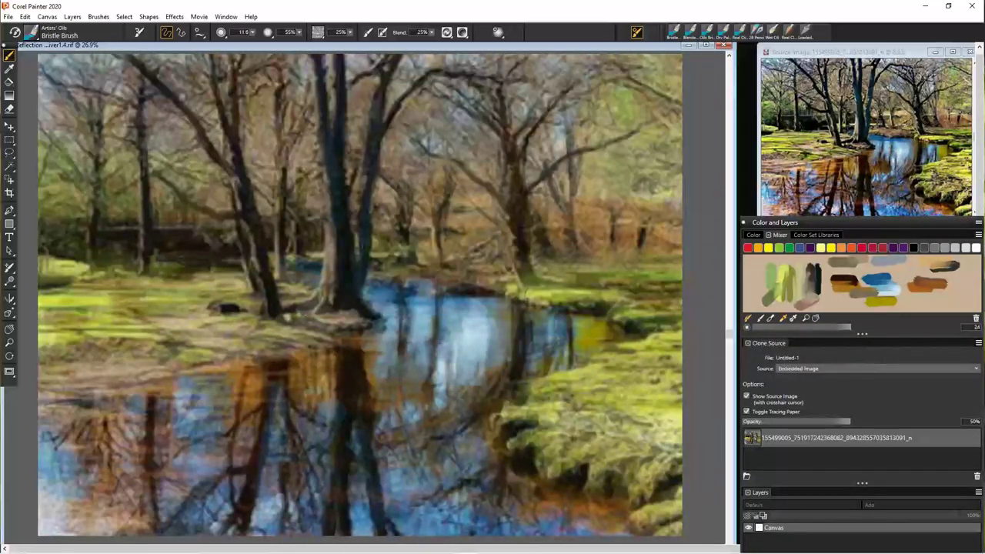
pyautogui.moveTo(292, 112); pyautogui.dragTo(308, 196)
pyautogui.moveTo(250, 73); pyautogui.dragTo(277, 96)
pyautogui.moveTo(394, 189); pyautogui.dragTo(435, 252)
pyautogui.moveTo(454, 214); pyautogui.dragTo(488, 219)
pyautogui.moveTo(587, 308); pyautogui.dragTo(603, 312)
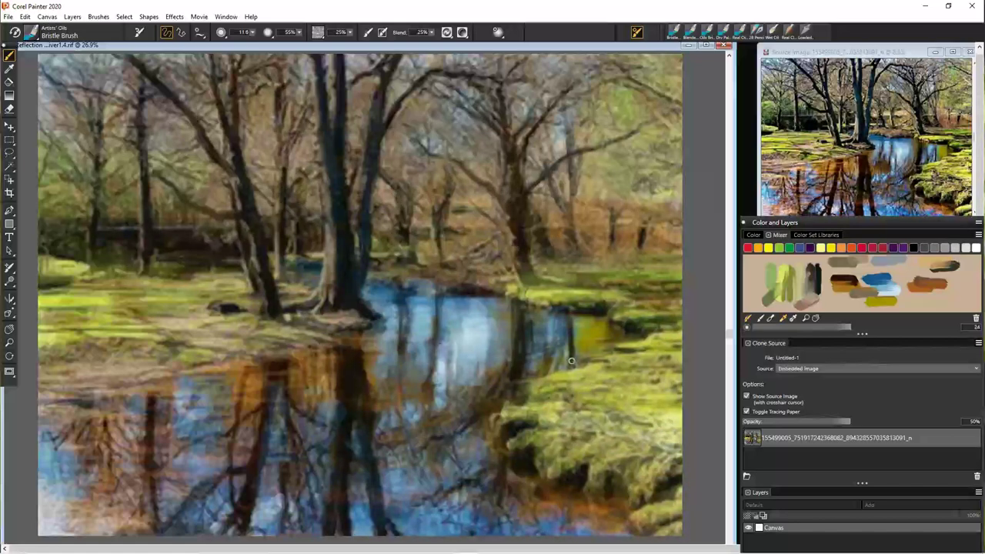
pyautogui.moveTo(531, 386); pyautogui.dragTo(568, 399)
pyautogui.hotkey('ctrl', 't')
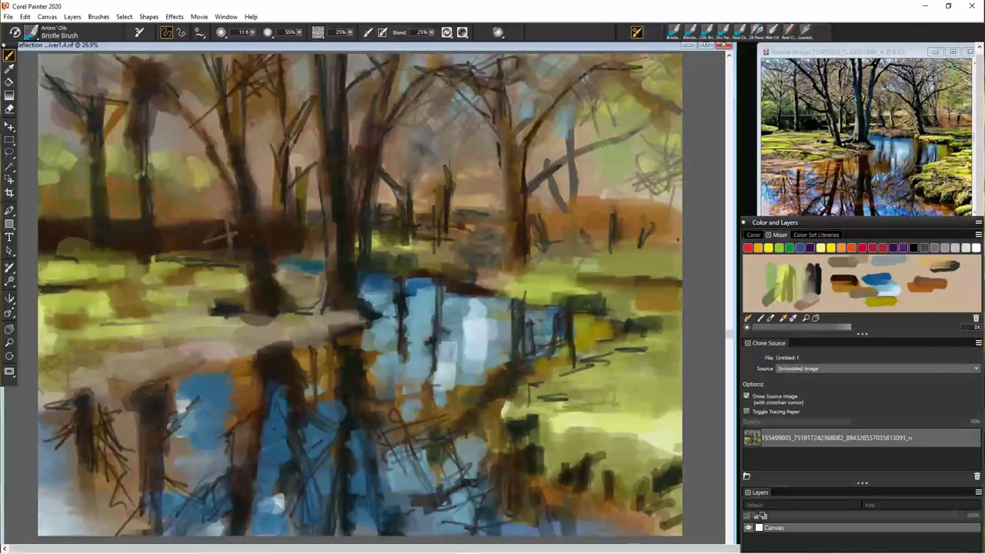
pyautogui.moveTo(454, 209)
pyautogui.mouseDown()
pyautogui.moveTo(487, 207)
pyautogui.moveTo(484, 225)
pyautogui.mouseUp()
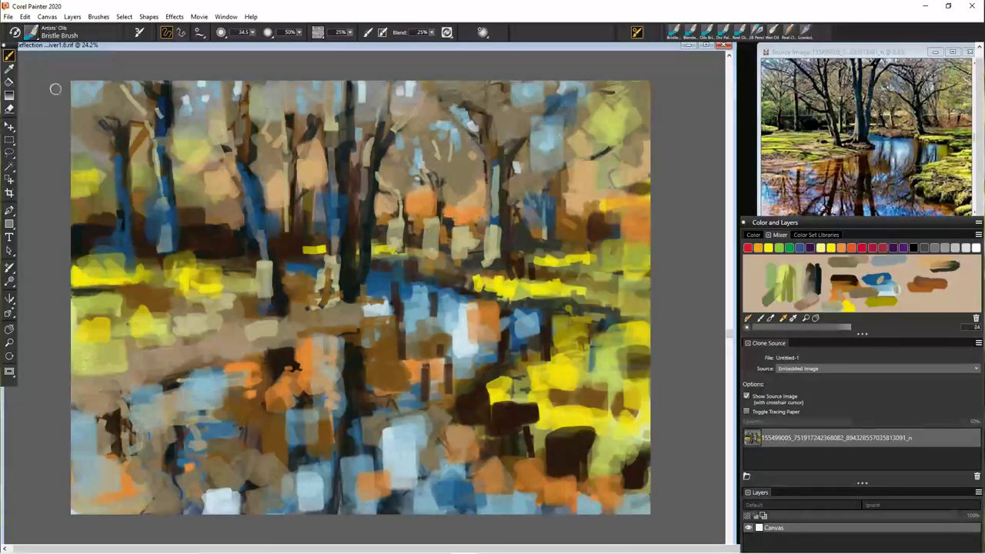
# Step: Pick the Artists' Oils Real Oils Smeary brush and smear the blue, white and orange reflections in the middle of the river
pyautogui.click(33, 34)
pyautogui.scroll(-5, 192, 231)
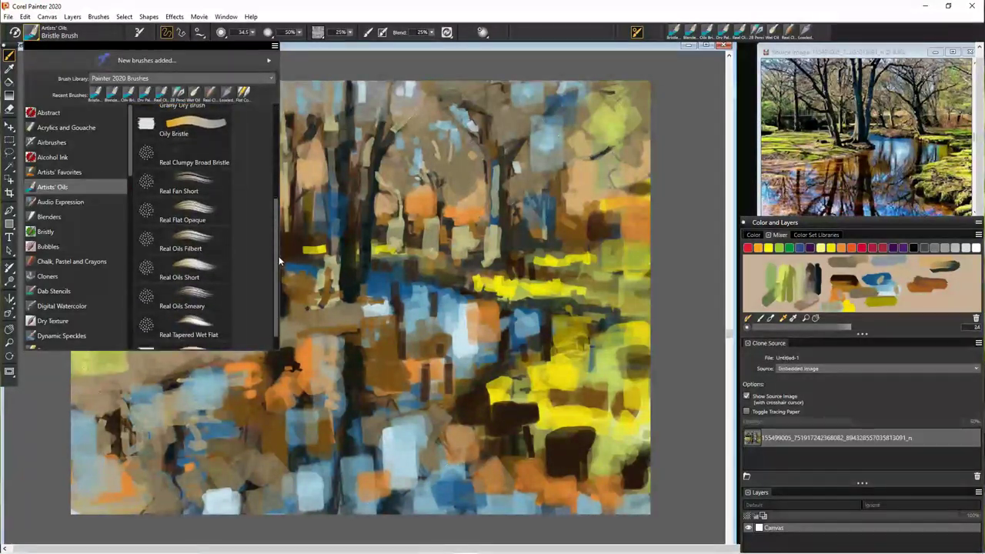
pyautogui.click(170, 287)
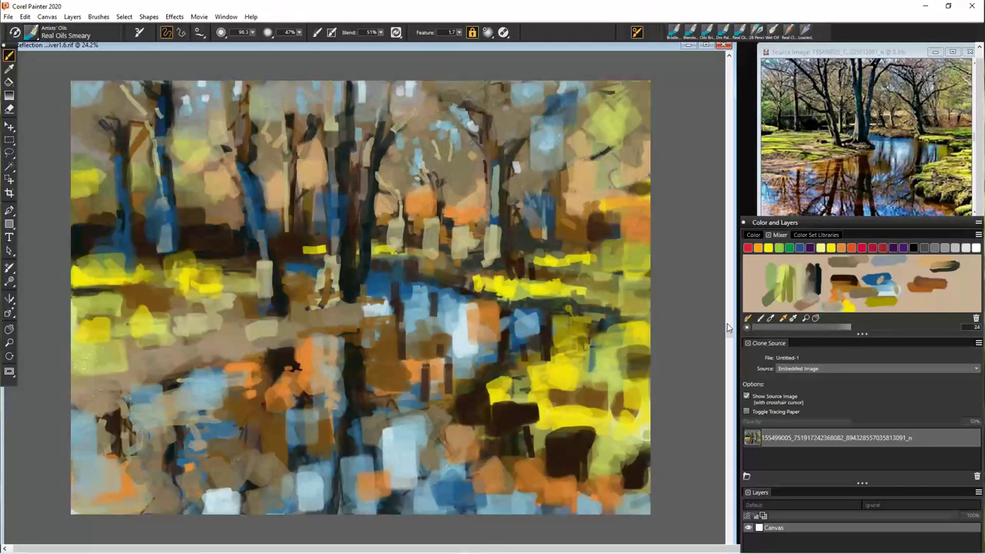
pyautogui.moveTo(496, 311)
pyautogui.mouseDown()
pyautogui.moveTo(446, 354)
pyautogui.moveTo(462, 308)
pyautogui.moveTo(427, 338)
pyautogui.moveTo(447, 381)
pyautogui.moveTo(389, 323)
pyautogui.mouseUp()
# Step: Set the Real Oils Smeary brush to size 71.5, opacity 28% and Feature 1.5
pyautogui.click(323, 32)
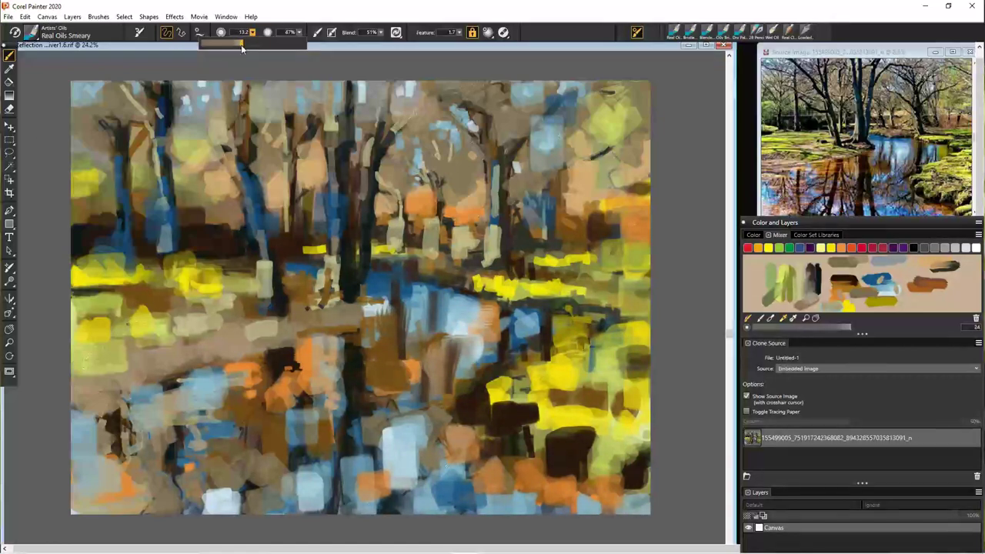
pyautogui.click(182, 32)
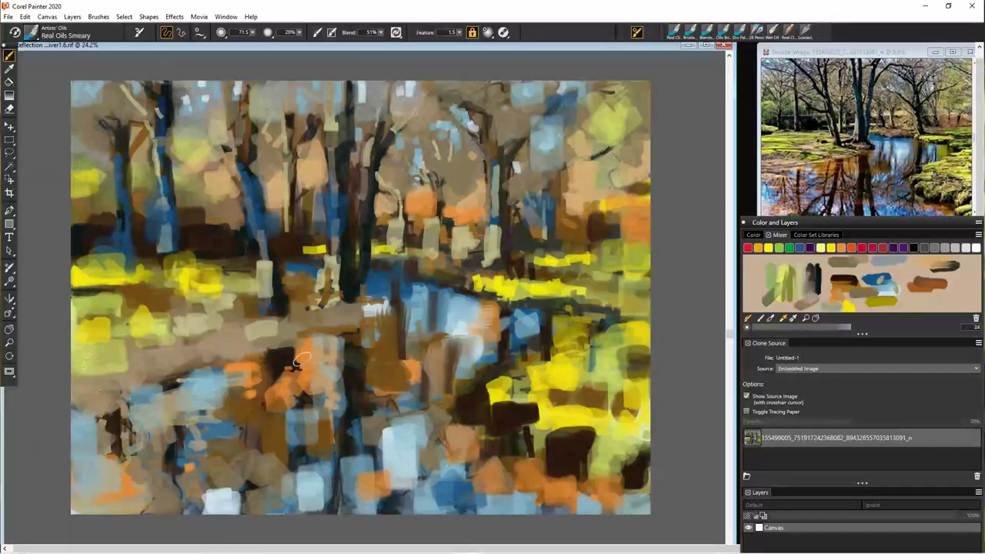
# Step: Pick the Artists' Oils Dry Palette Knife and smear the orange, blue and dark river reflections with broad horizontal strokes
pyautogui.click(44, 35)
pyautogui.click(343, 246)
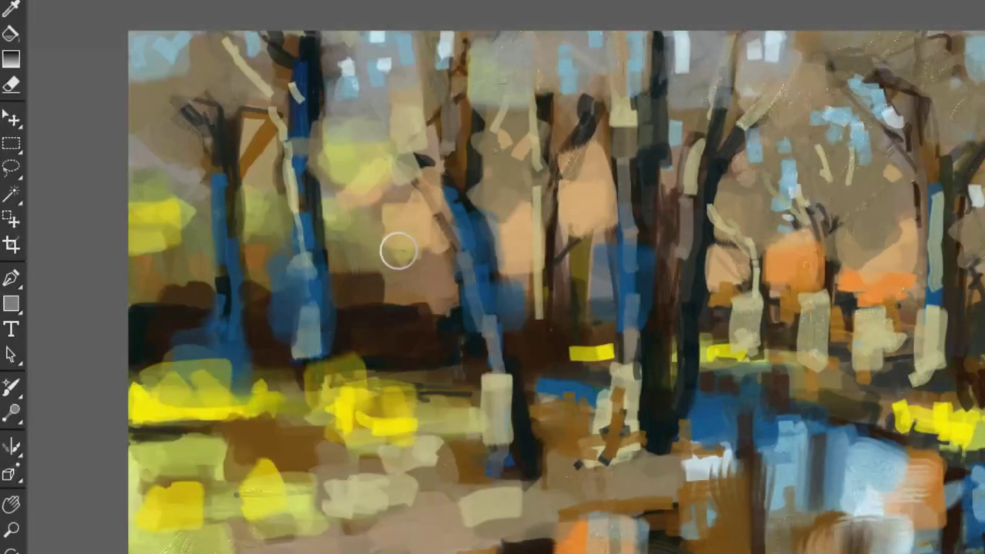
pyautogui.moveTo(514, 278)
pyautogui.mouseDown()
pyautogui.moveTo(577, 286)
pyautogui.moveTo(615, 339)
pyautogui.moveTo(528, 378)
pyautogui.moveTo(493, 362)
pyautogui.mouseUp()
pyautogui.moveTo(398, 322)
pyautogui.mouseDown()
pyautogui.moveTo(398, 435)
pyautogui.moveTo(479, 422)
pyautogui.moveTo(700, 531)
pyautogui.moveTo(677, 494)
pyautogui.mouseUp()
pyautogui.moveTo(408, 517)
pyautogui.mouseDown()
pyautogui.moveTo(224, 479)
pyautogui.moveTo(123, 421)
pyautogui.mouseUp()
pyautogui.moveTo(270, 443)
pyautogui.mouseDown()
pyautogui.moveTo(196, 503)
pyautogui.moveTo(289, 416)
pyautogui.moveTo(108, 441)
pyautogui.mouseUp()
# Step: Blend the sky patches between the branches, the background stems and the yellow-green banks with soft Dry Palette Knife strokes
pyautogui.moveTo(719, 48); pyautogui.dragTo(650, 123)
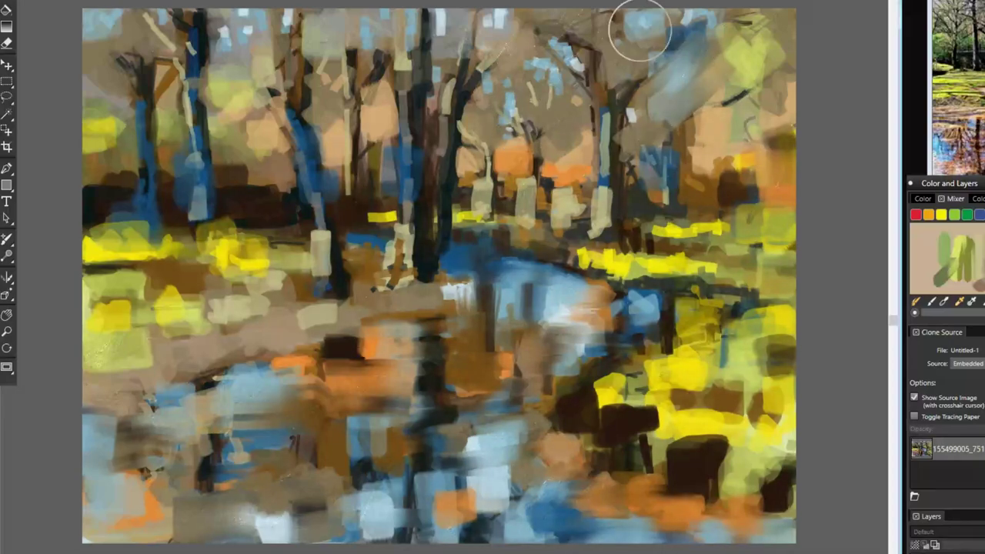
pyautogui.moveTo(585, 42); pyautogui.dragTo(523, 107)
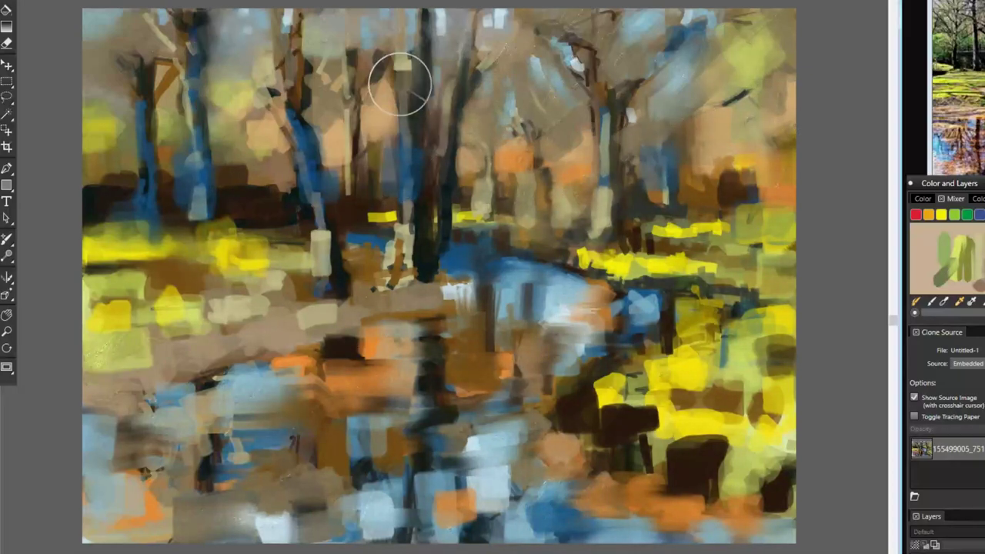
pyautogui.moveTo(654, 220); pyautogui.dragTo(569, 271)
pyautogui.moveTo(665, 369)
pyautogui.mouseDown()
pyautogui.moveTo(593, 384)
pyautogui.moveTo(723, 454)
pyautogui.moveTo(769, 323)
pyautogui.moveTo(693, 269)
pyautogui.mouseUp()
pyautogui.moveTo(396, 277)
pyautogui.mouseDown()
pyautogui.moveTo(354, 173)
pyautogui.moveTo(264, 105)
pyautogui.moveTo(300, 331)
pyautogui.moveTo(260, 306)
pyautogui.moveTo(123, 285)
pyautogui.moveTo(208, 377)
pyautogui.moveTo(319, 357)
pyautogui.moveTo(446, 192)
pyautogui.moveTo(592, 123)
pyautogui.moveTo(629, 149)
pyautogui.mouseUp()
pyautogui.scroll(-2, 554, 316)
pyautogui.scroll(1, 555, 327)
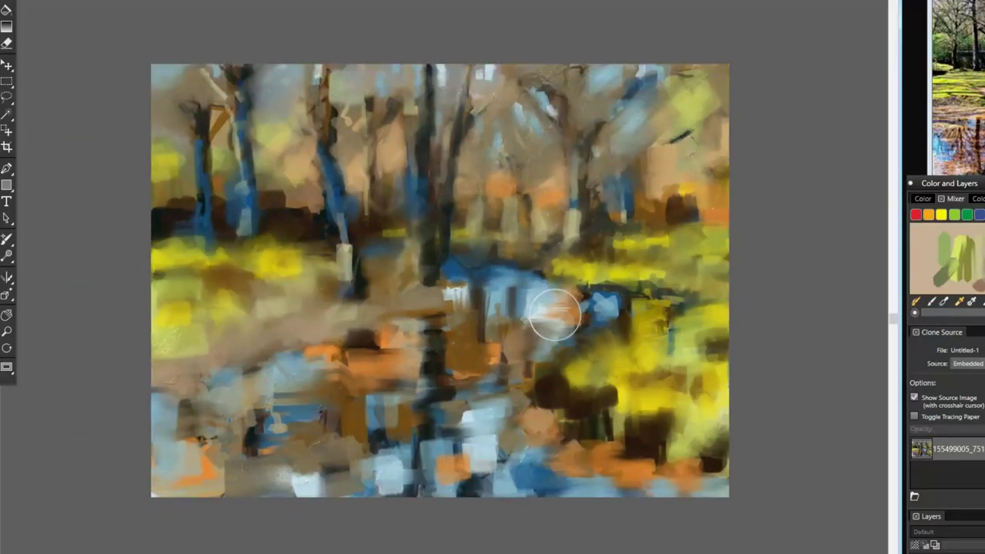
pyautogui.scroll(2, 865, 346)
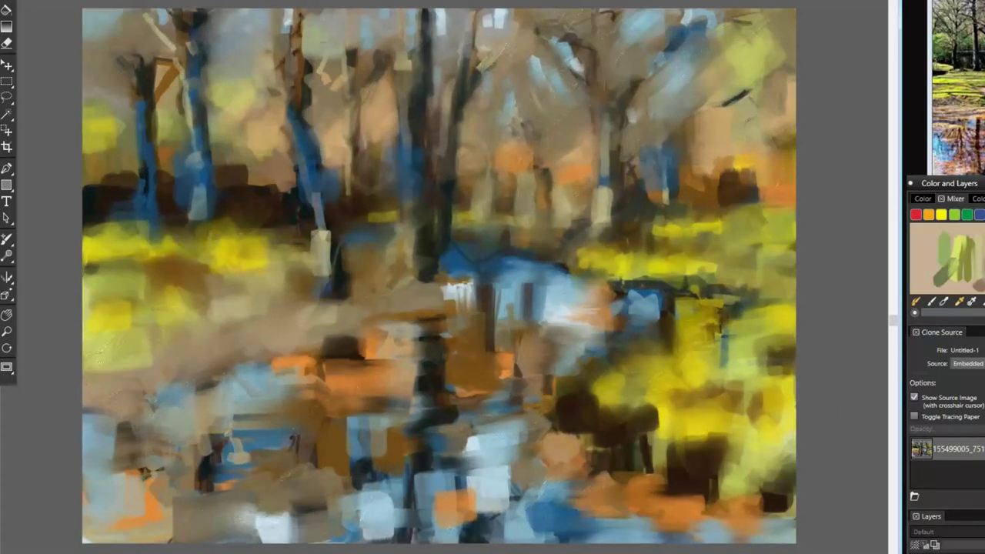
# Step: Pick the Artists' Oils Bristle Brush and dab dark and solid blue patches across the river and its lower reflections
pyautogui.click(74, 3)
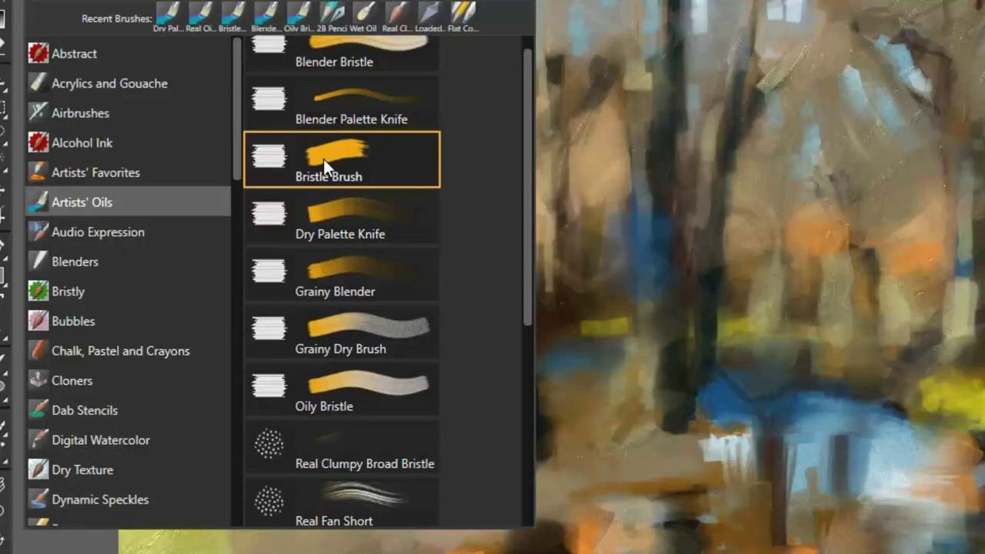
pyautogui.click(323, 158)
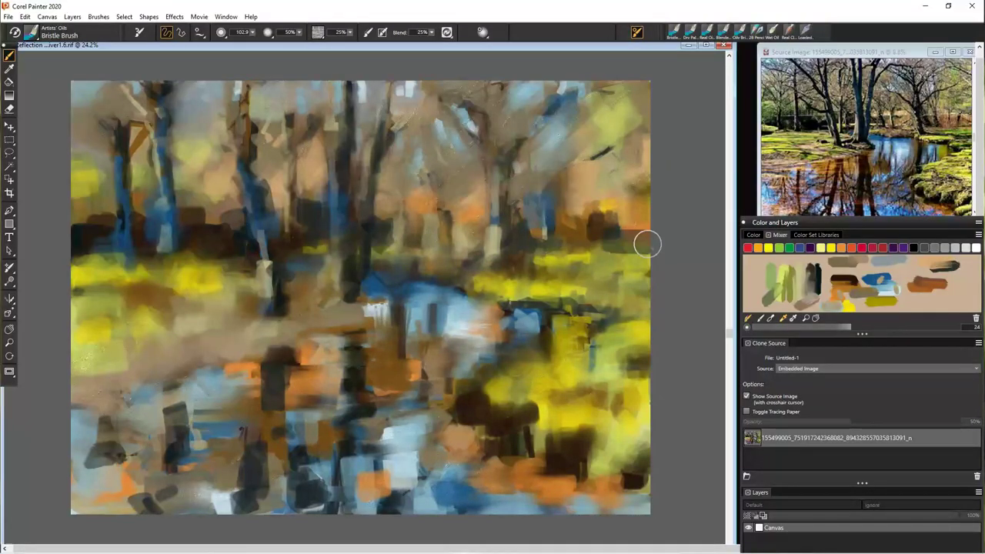
pyautogui.moveTo(508, 293)
pyautogui.mouseDown()
pyautogui.moveTo(594, 321)
pyautogui.moveTo(585, 346)
pyautogui.moveTo(600, 331)
pyautogui.moveTo(377, 277)
pyautogui.mouseUp()
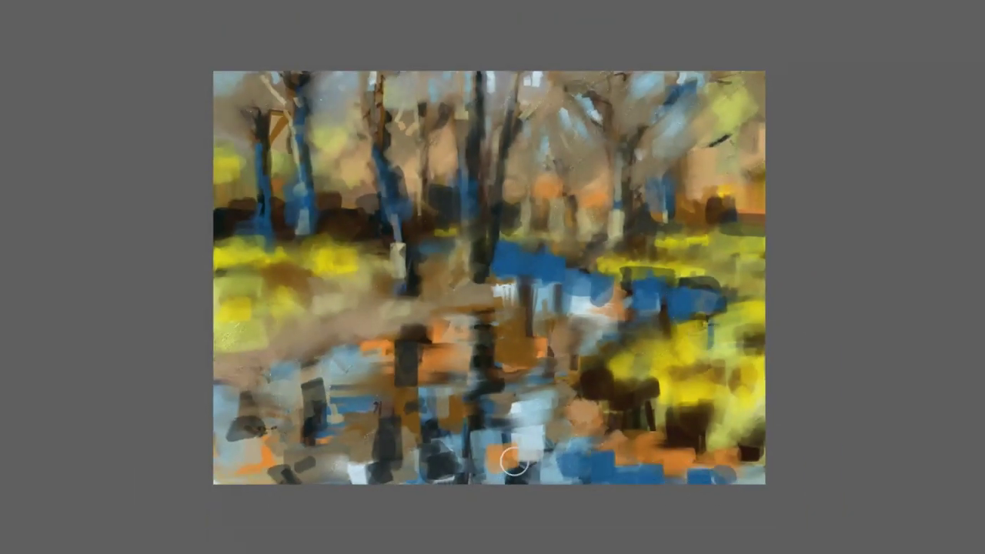
pyautogui.moveTo(488, 427); pyautogui.dragTo(506, 440)
pyautogui.moveTo(619, 423)
pyautogui.mouseDown()
pyautogui.moveTo(655, 435)
pyautogui.moveTo(581, 402)
pyautogui.mouseUp()
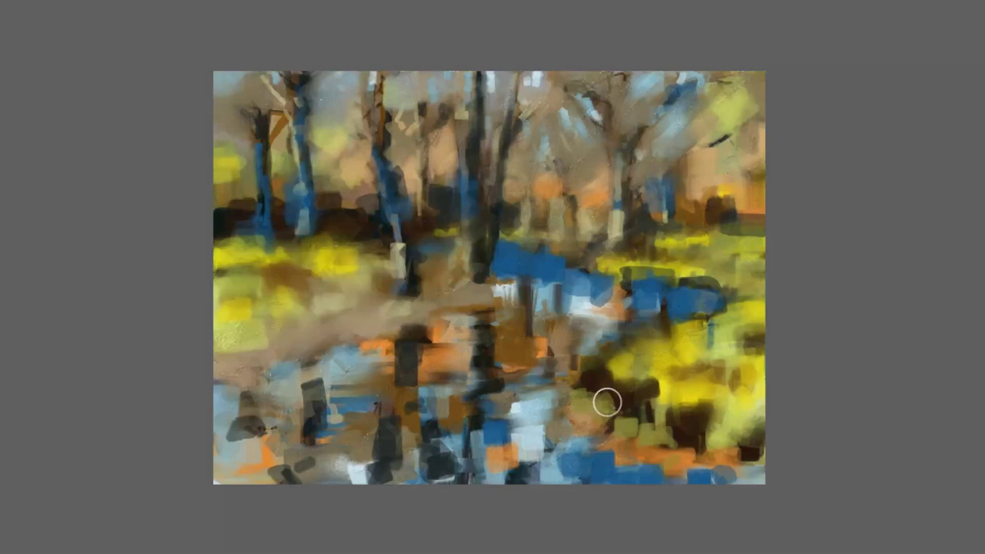
pyautogui.moveTo(631, 291)
pyautogui.mouseDown()
pyautogui.moveTo(730, 290)
pyautogui.moveTo(633, 312)
pyautogui.mouseUp()
pyautogui.moveTo(629, 442)
pyautogui.mouseDown()
pyautogui.moveTo(630, 458)
pyautogui.moveTo(599, 423)
pyautogui.moveTo(565, 461)
pyautogui.moveTo(660, 465)
pyautogui.moveTo(553, 419)
pyautogui.moveTo(554, 392)
pyautogui.mouseUp()
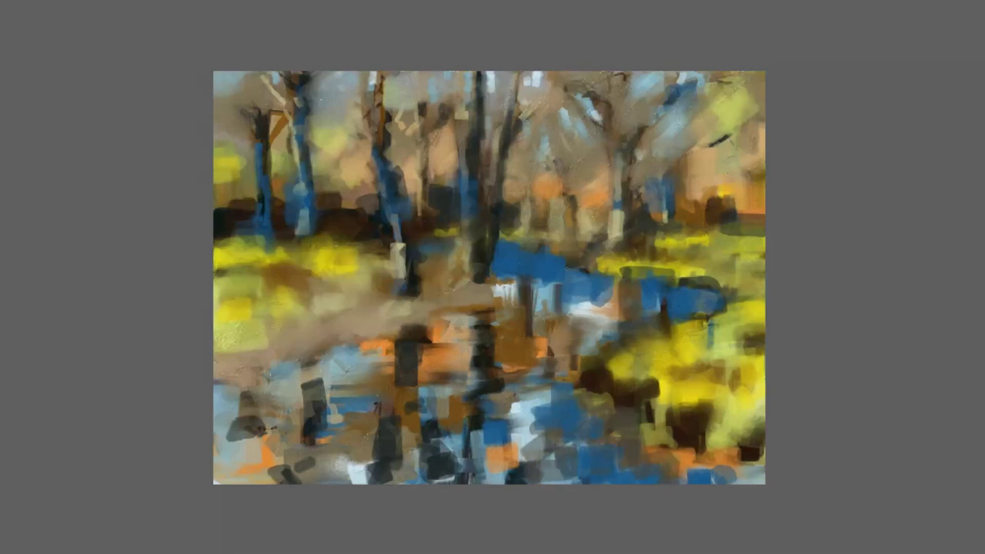
# Step: Paint pale blue-white vertical highlights on the blue bend of the river and in the central foreground reflection
pyautogui.moveTo(571, 266)
pyautogui.mouseDown()
pyautogui.moveTo(571, 312)
pyautogui.moveTo(590, 315)
pyautogui.moveTo(543, 312)
pyautogui.mouseUp()
pyautogui.moveTo(508, 261); pyautogui.dragTo(507, 315)
pyautogui.moveTo(527, 385); pyautogui.dragTo(527, 450)
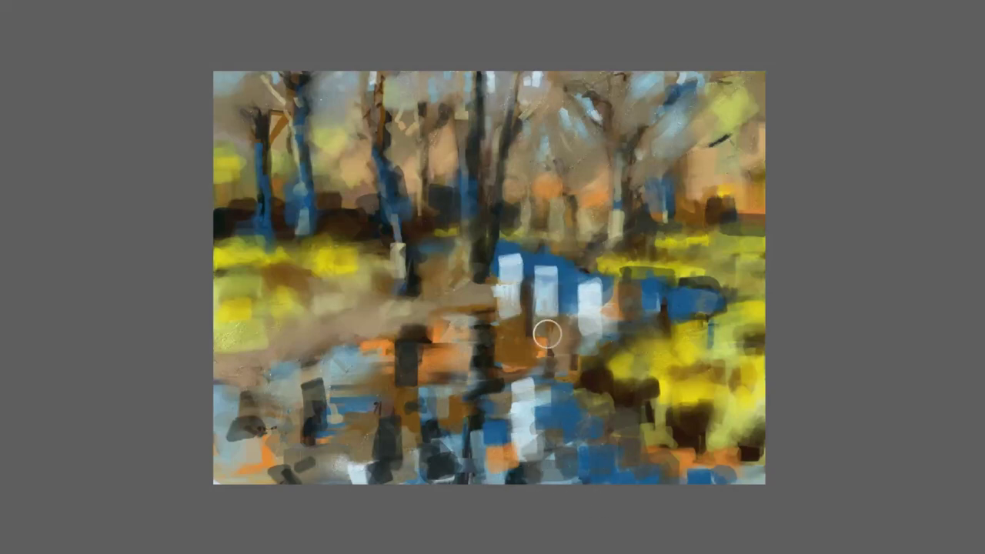
# Step: Dab pale blue sky patches between the treetops and one behind the small blue trunk on the right
pyautogui.moveTo(535, 77); pyautogui.dragTo(535, 107)
pyautogui.moveTo(495, 77); pyautogui.dragTo(494, 106)
pyautogui.moveTo(679, 78); pyautogui.dragTo(717, 77)
pyautogui.moveTo(651, 77); pyautogui.dragTo(651, 109)
pyautogui.moveTo(670, 169); pyautogui.dragTo(670, 188)
pyautogui.moveTo(333, 77); pyautogui.dragTo(333, 99)
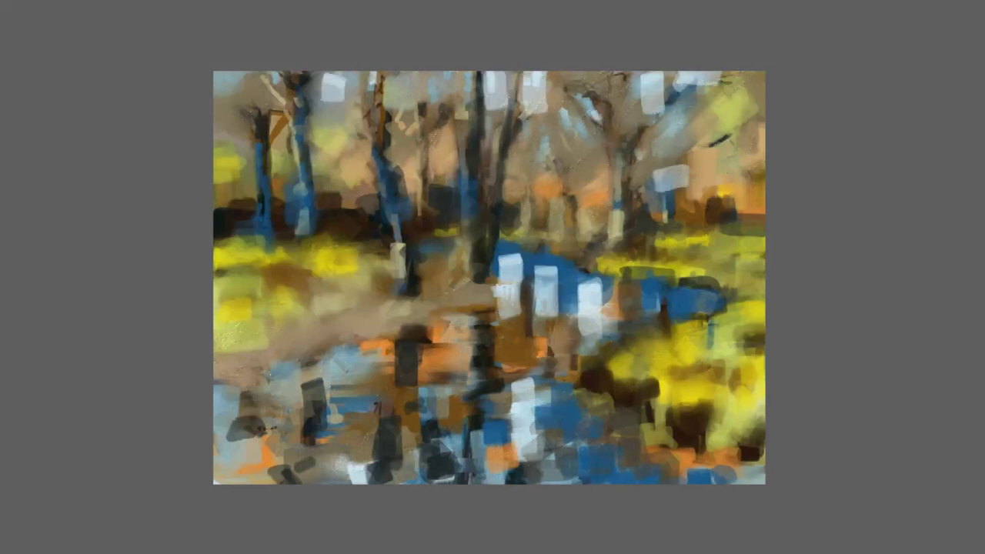
# Step: Cover the grass on both river banks with blocky light yellow-green dabs
pyautogui.moveTo(230, 245); pyautogui.dragTo(222, 240)
pyautogui.moveTo(598, 254)
pyautogui.mouseDown()
pyautogui.moveTo(703, 242)
pyautogui.moveTo(659, 268)
pyautogui.moveTo(704, 271)
pyautogui.mouseUp()
pyautogui.moveTo(730, 303)
pyautogui.mouseDown()
pyautogui.moveTo(762, 302)
pyautogui.moveTo(677, 331)
pyautogui.mouseUp()
pyautogui.moveTo(651, 342); pyautogui.dragTo(608, 365)
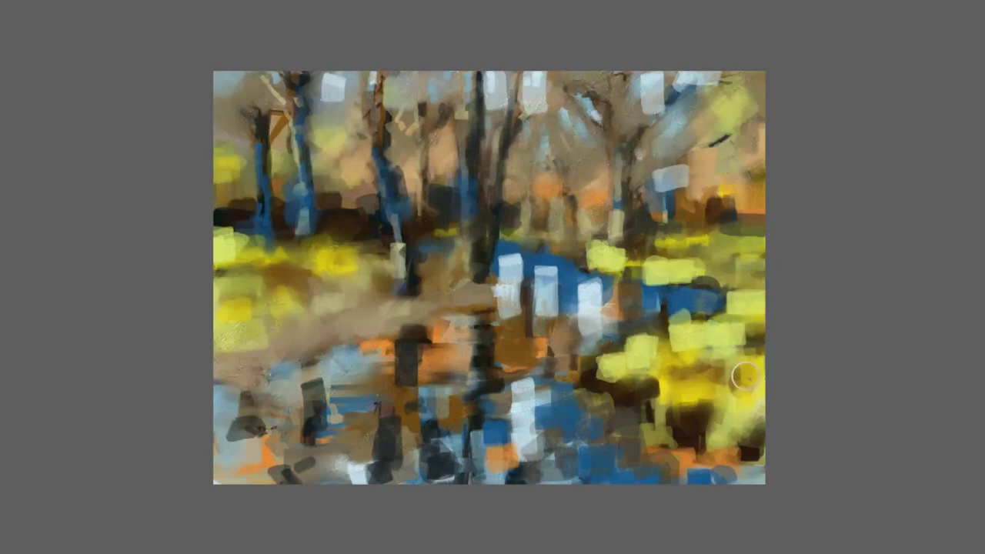
pyautogui.hotkey('ctrl', 'm')
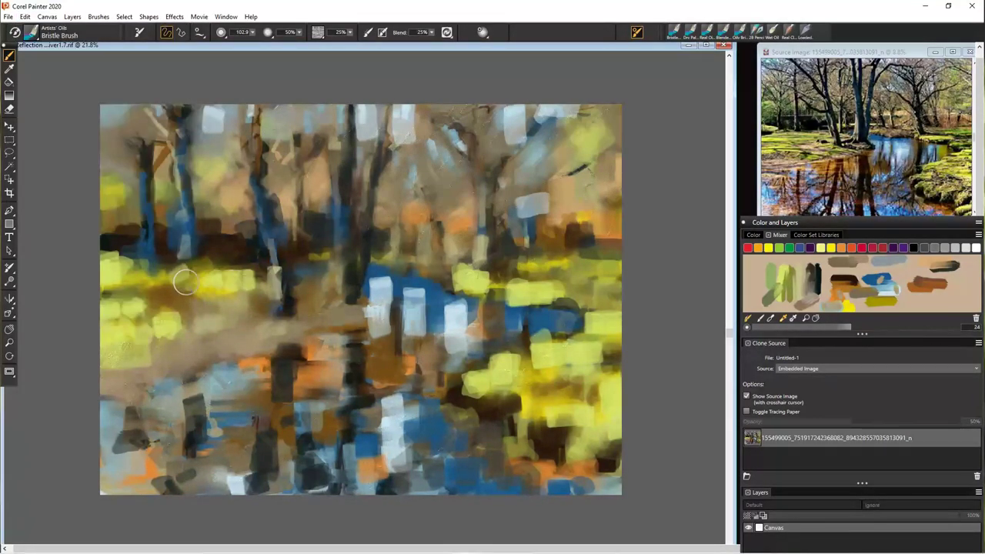
pyautogui.moveTo(185, 283); pyautogui.dragTo(131, 275)
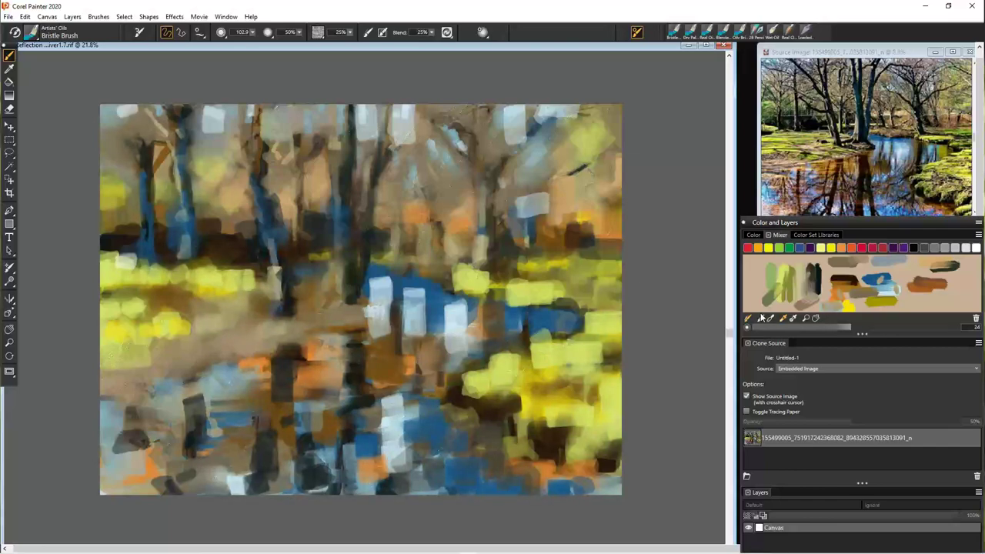
# Step: Add orange dabs across the river reflections and along the background behind the right bank
pyautogui.moveTo(471, 311)
pyautogui.mouseDown()
pyautogui.moveTo(471, 326)
pyautogui.moveTo(332, 354)
pyautogui.moveTo(220, 444)
pyautogui.moveTo(166, 407)
pyautogui.mouseUp()
pyautogui.moveTo(608, 235); pyautogui.dragTo(551, 237)
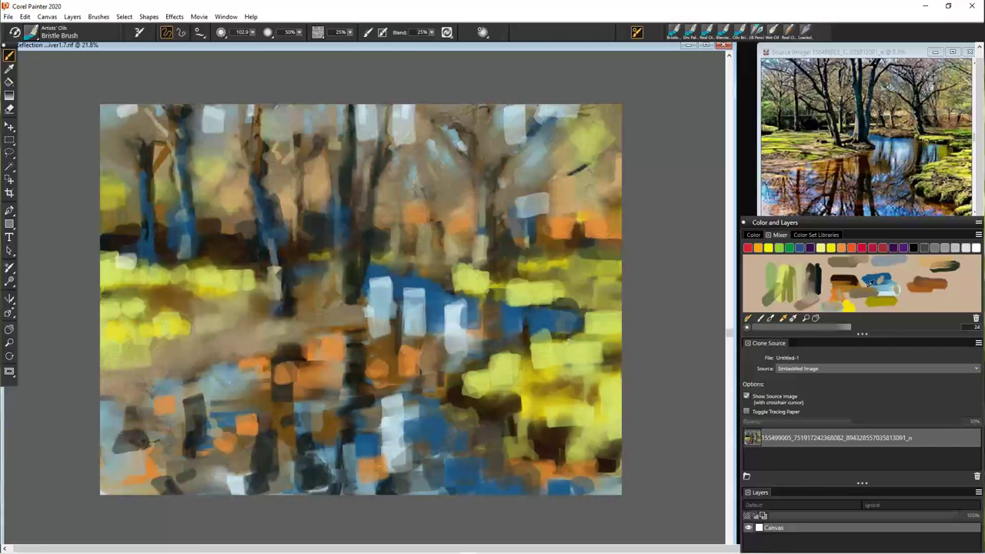
# Step: Define the trunks and spreading branches with dark strokes and cover the small trunk on the right bank with grey-brown
pyautogui.moveTo(382, 303)
pyautogui.mouseDown()
pyautogui.moveTo(380, 311)
pyautogui.moveTo(303, 205)
pyautogui.moveTo(318, 238)
pyautogui.mouseUp()
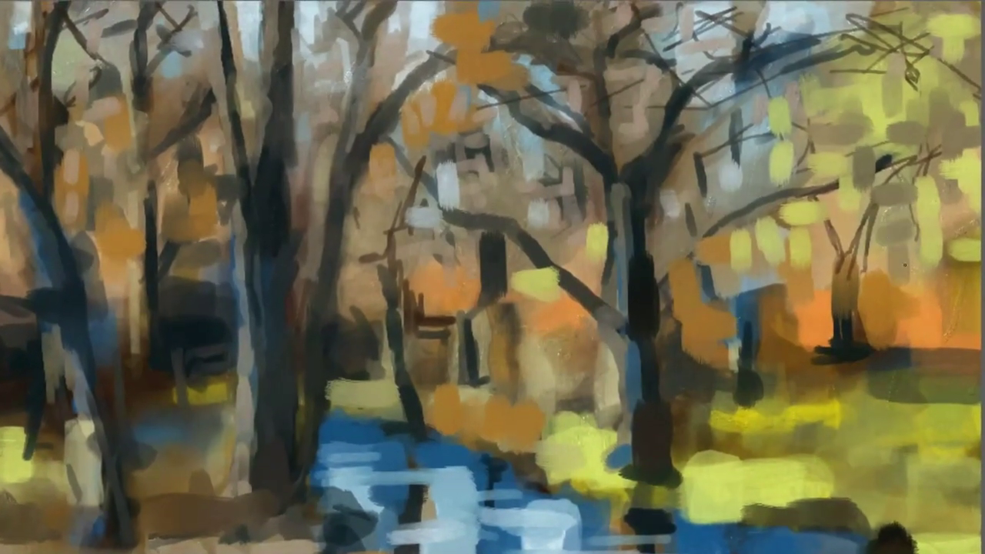
pyautogui.moveTo(862, 254); pyautogui.dragTo(849, 328)
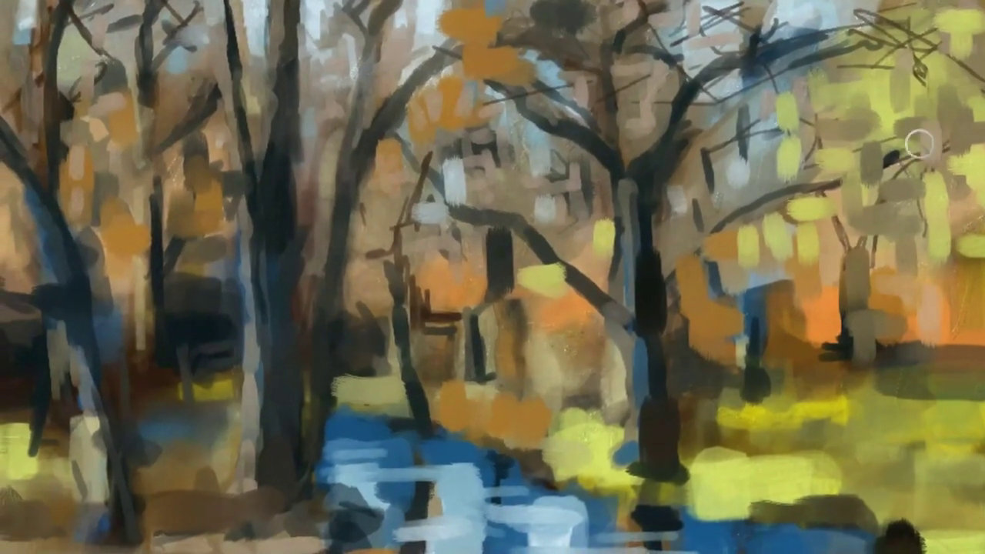